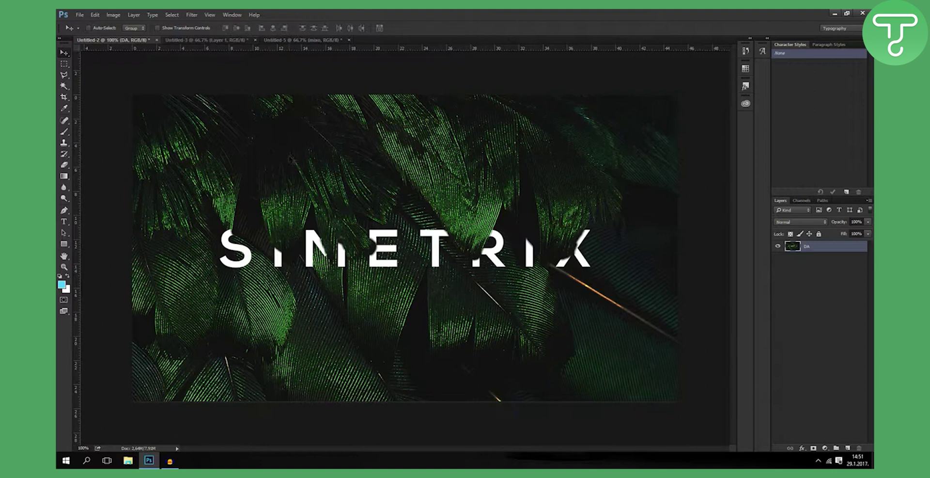
# Look over the open documents and return to the finished Untitled-2 design, checking its layers
pyautogui.click(287, 40)
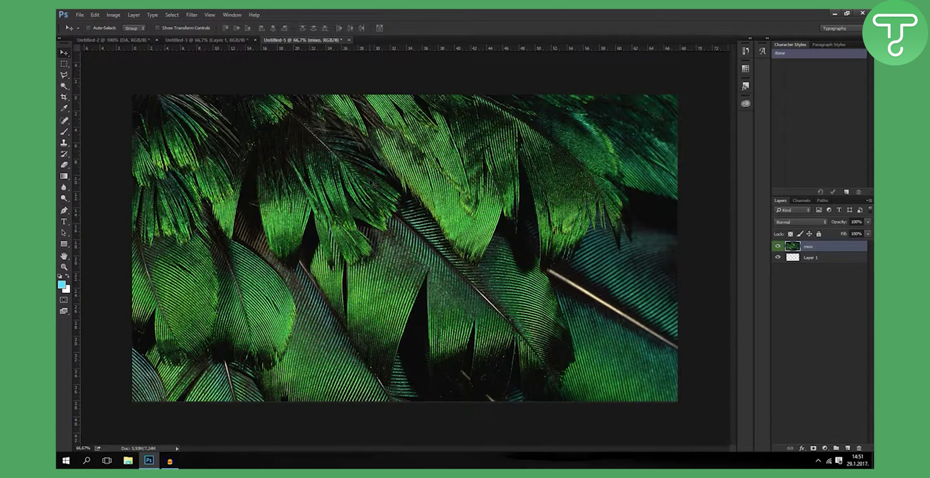
pyautogui.click(193, 39)
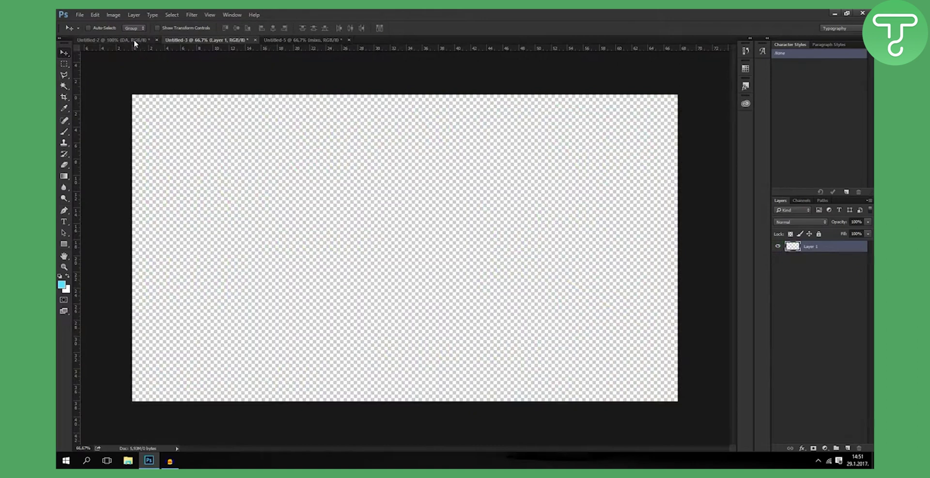
pyautogui.click(121, 40)
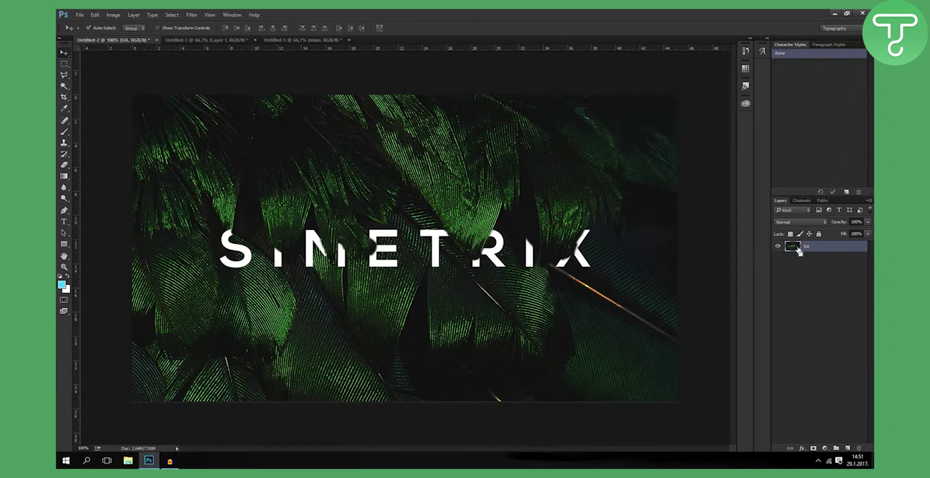
pyautogui.hotkey('ctrl', 'z')
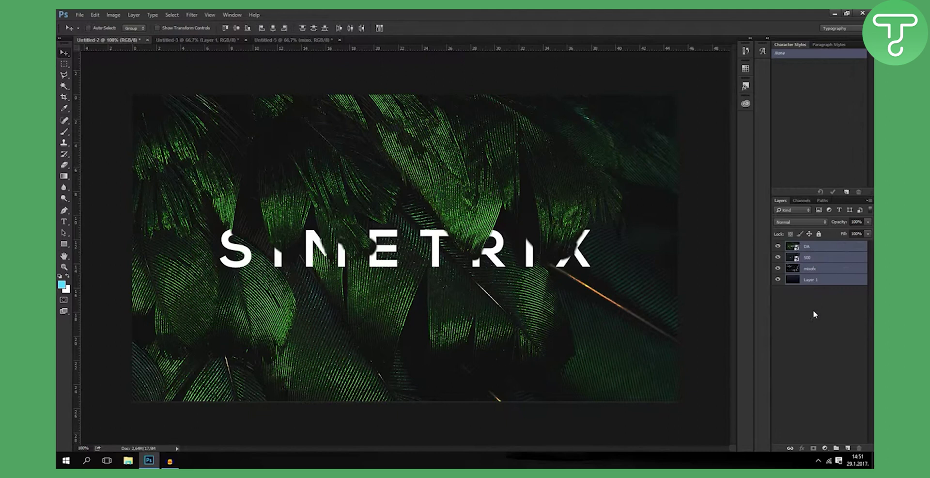
pyautogui.click(814, 312)
pyautogui.click(778, 246)
pyautogui.click(778, 246)
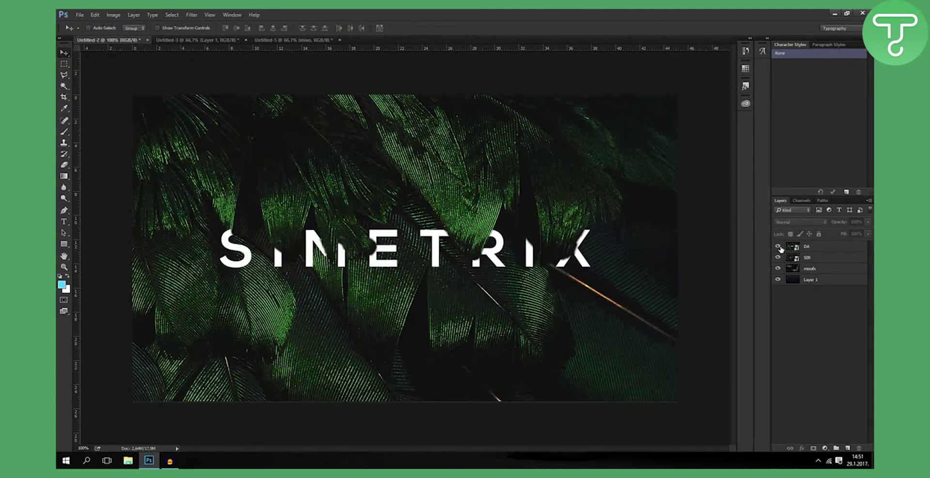
# Merge the mixofx and 500 layers down into Layer 1
pyautogui.click(798, 269)
pyautogui.hotkey('ctrl', 'e')
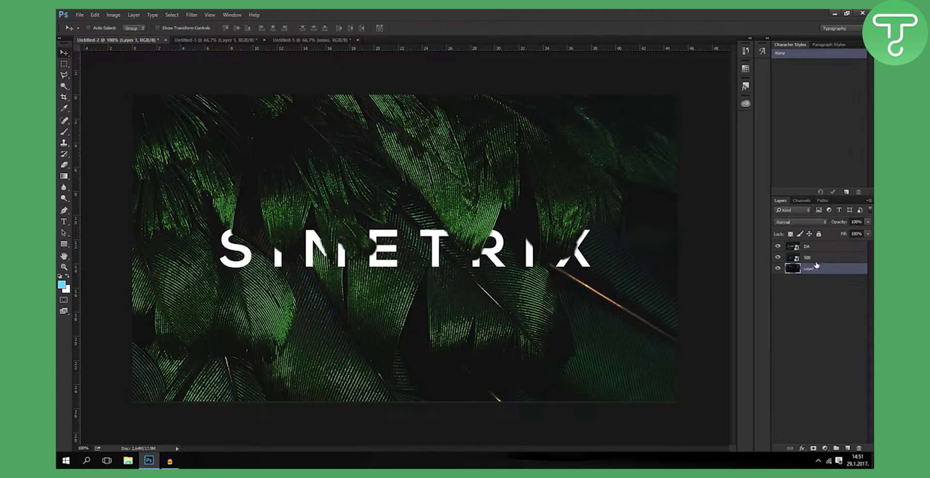
pyautogui.click(804, 259)
pyautogui.hotkey('ctrl', 'e')
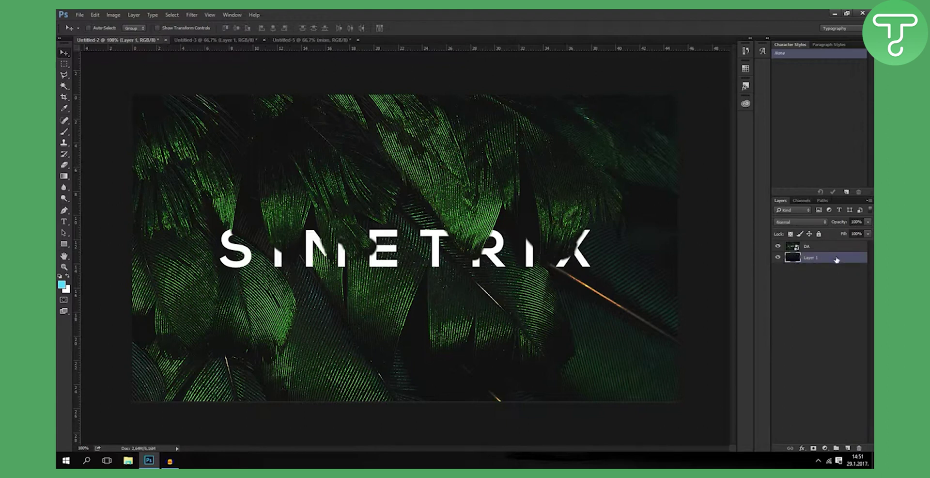
# Toggle DA's visibility to compare the merged result, then move to Untitled-3
pyautogui.click(777, 246)
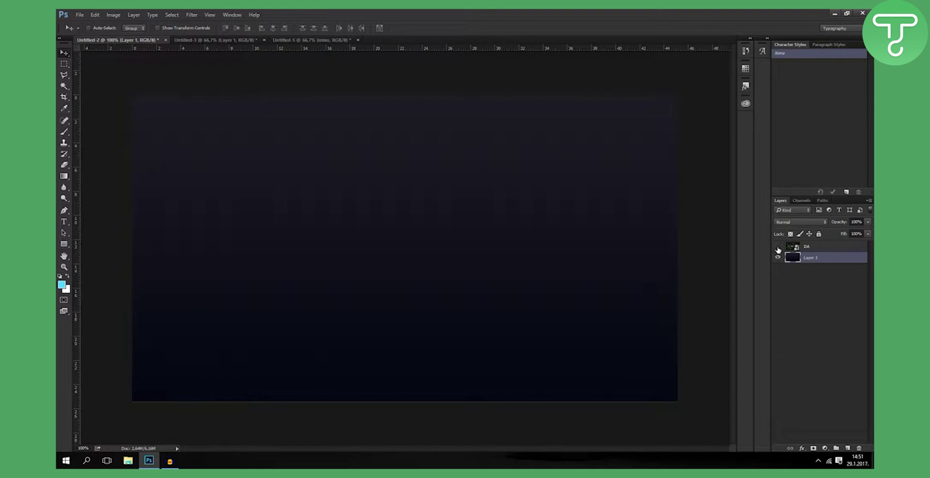
pyautogui.click(778, 247)
pyautogui.click(778, 247)
pyautogui.click(778, 247)
pyautogui.click(211, 39)
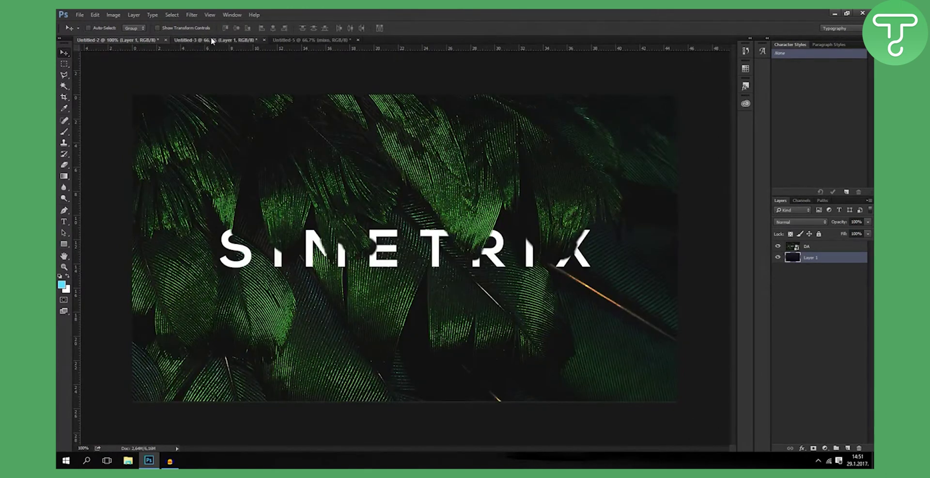
# Copy the mixo feather layer from Untitled-5 into Untitled-3, hide it and select Layer 1
pyautogui.click(309, 41)
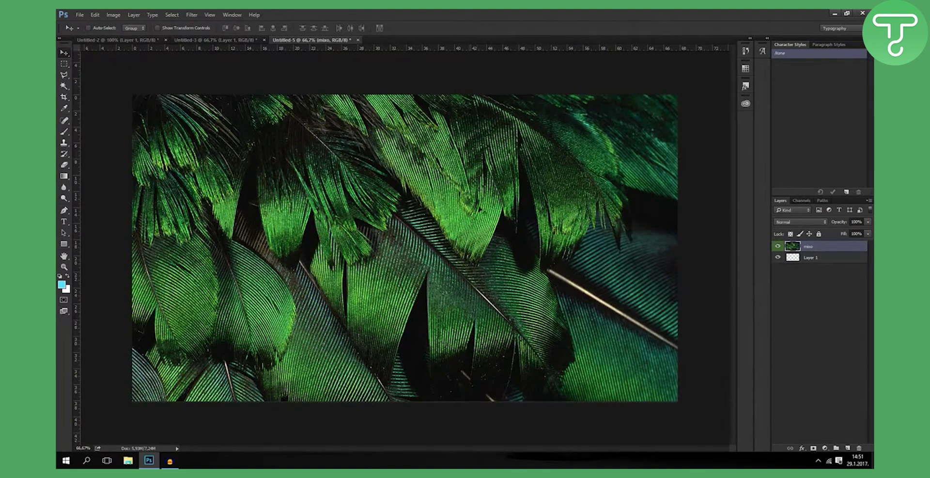
pyautogui.moveTo(434, 197); pyautogui.dragTo(399, 250)
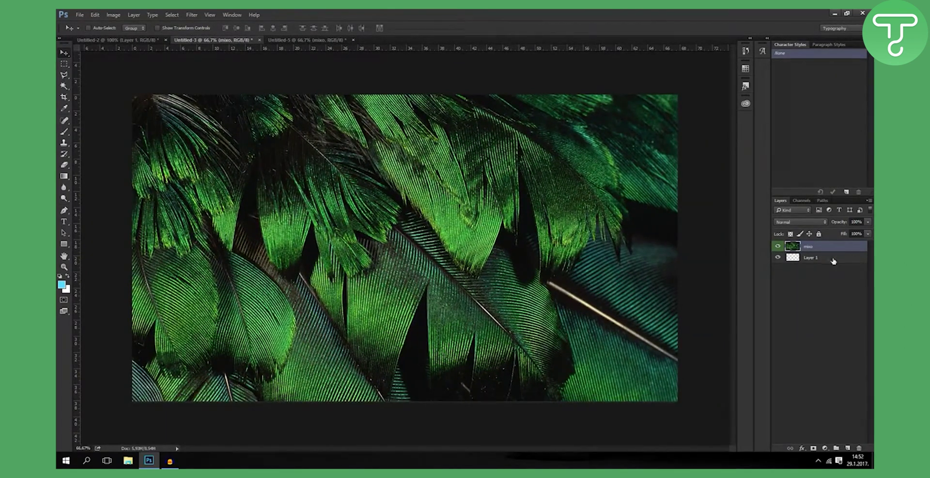
pyautogui.click(778, 247)
pyautogui.click(812, 264)
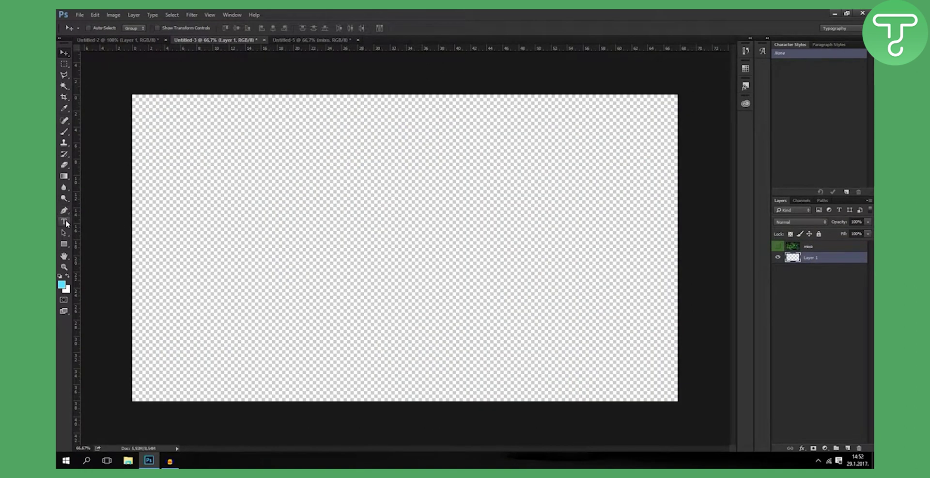
# Build a custom gradient from 030612 to 1e1d24 in the Gradient Editor
pyautogui.click(64, 176)
pyautogui.click(104, 29)
pyautogui.scroll(-2, 720, 109)
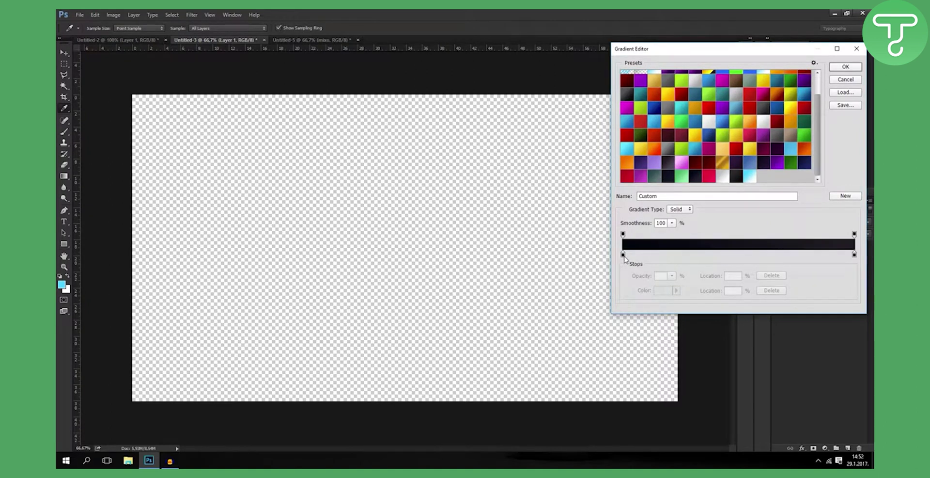
pyautogui.click(623, 254)
pyautogui.doubleClick(624, 254)
pyautogui.click(676, 260)
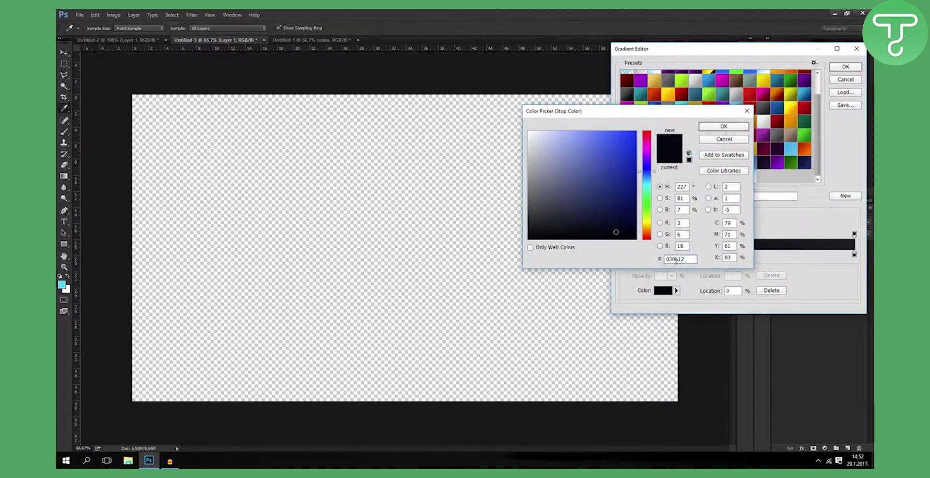
pyautogui.doubleClick(682, 259)
pyautogui.click(724, 126)
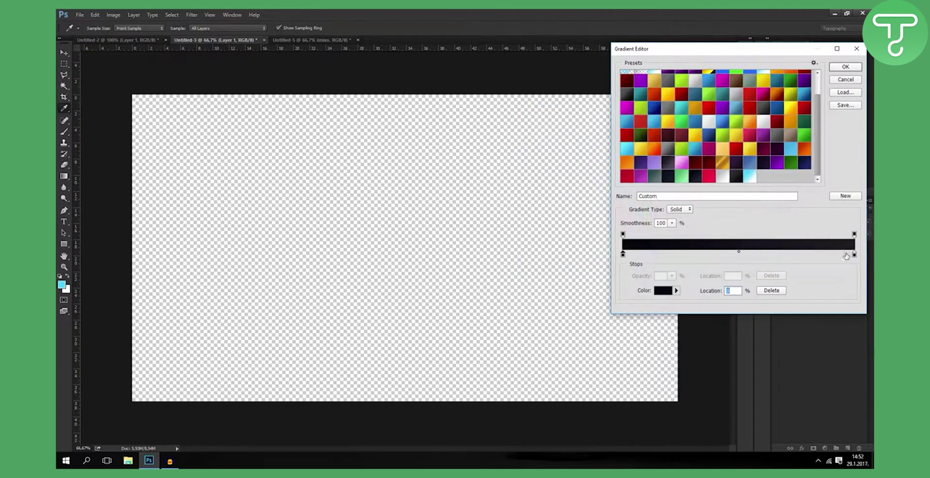
pyautogui.doubleClick(854, 255)
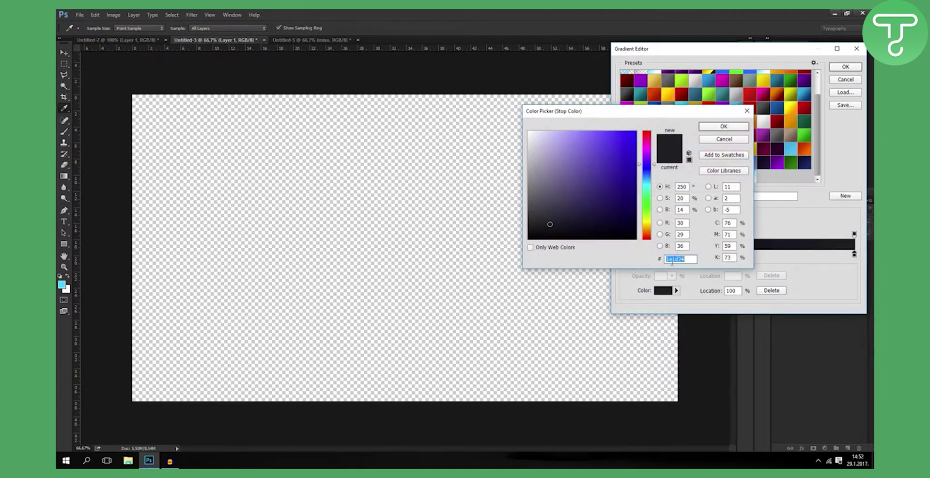
pyautogui.click(723, 126)
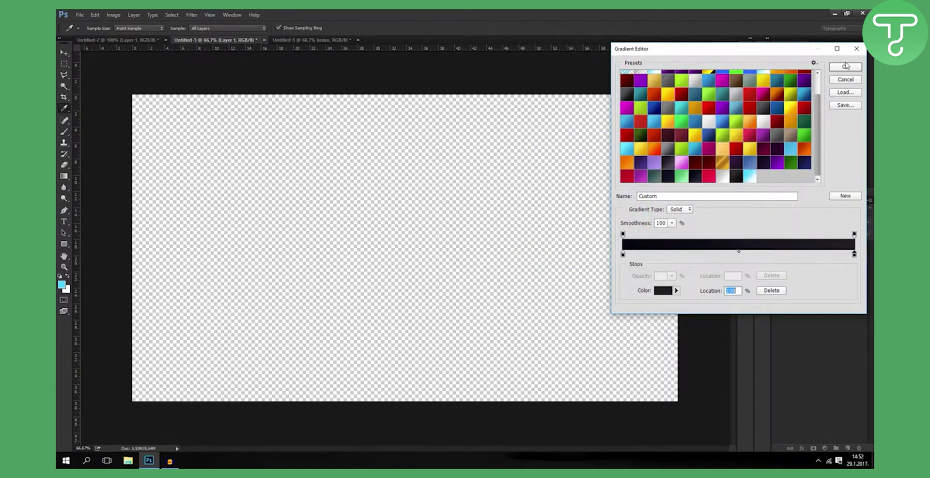
pyautogui.click(845, 66)
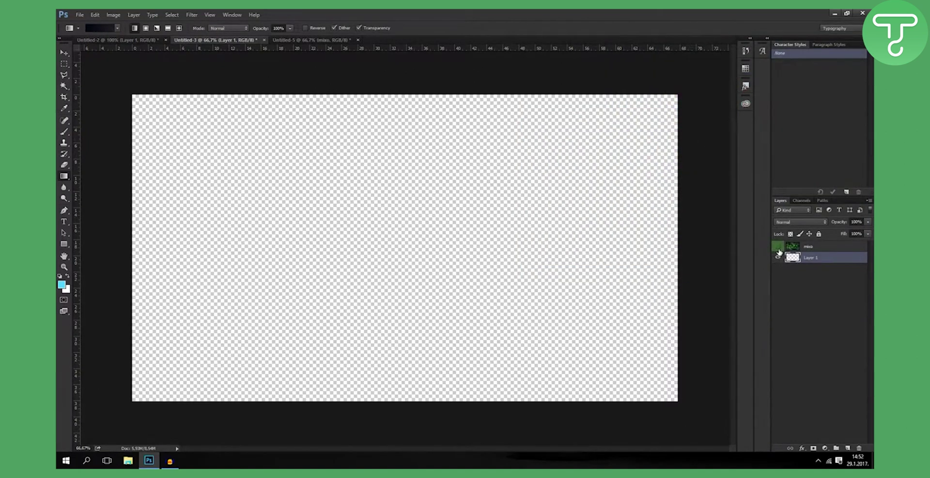
# Fill Layer 1 with the dark gradient from bottom to top and show the mixo feather layer
pyautogui.moveTo(381, 422); pyautogui.dragTo(380, 63)
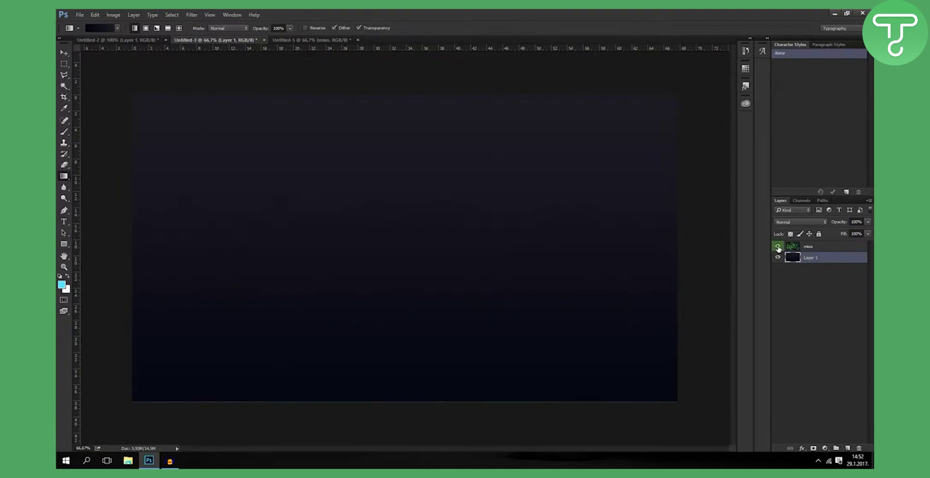
pyautogui.click(777, 247)
pyautogui.click(808, 250)
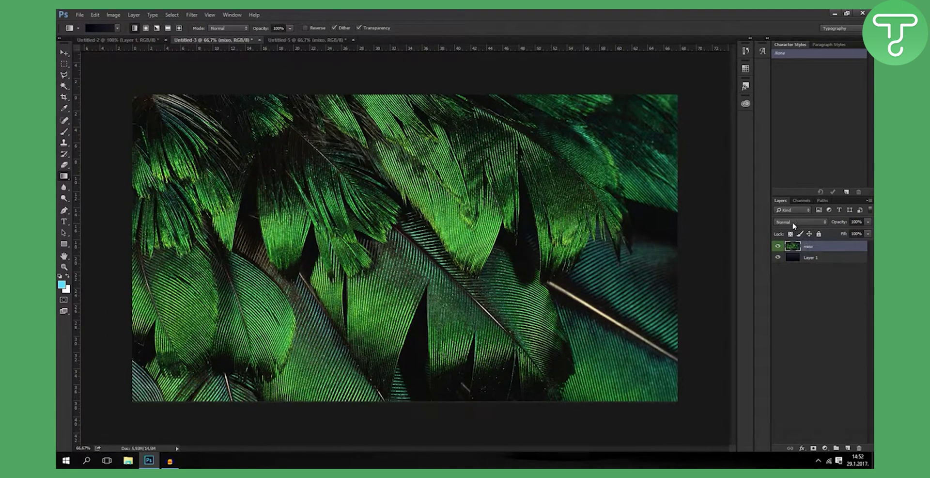
# Browse the blend modes for mixo and leave it on Normal
pyautogui.click(793, 225)
pyautogui.click(794, 225)
pyautogui.scroll(-5, 794, 225)
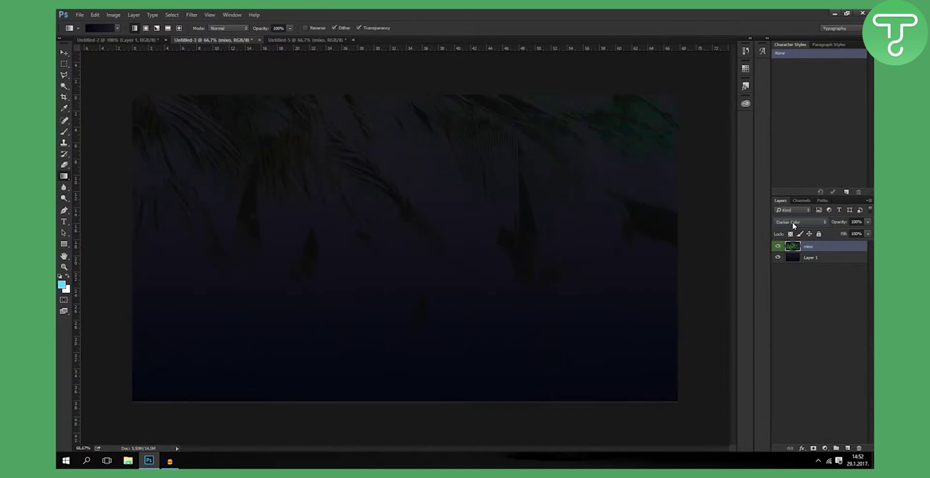
pyautogui.scroll(-3, 794, 225)
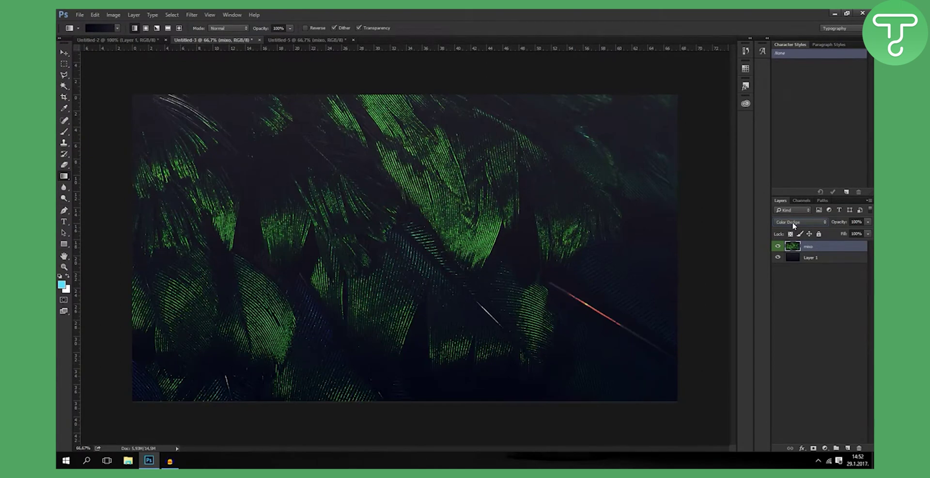
pyautogui.click(794, 225)
pyautogui.click(784, 230)
# Type SIMETRIX on the canvas and widen its letter spacing with Alt+Right
pyautogui.click(63, 221)
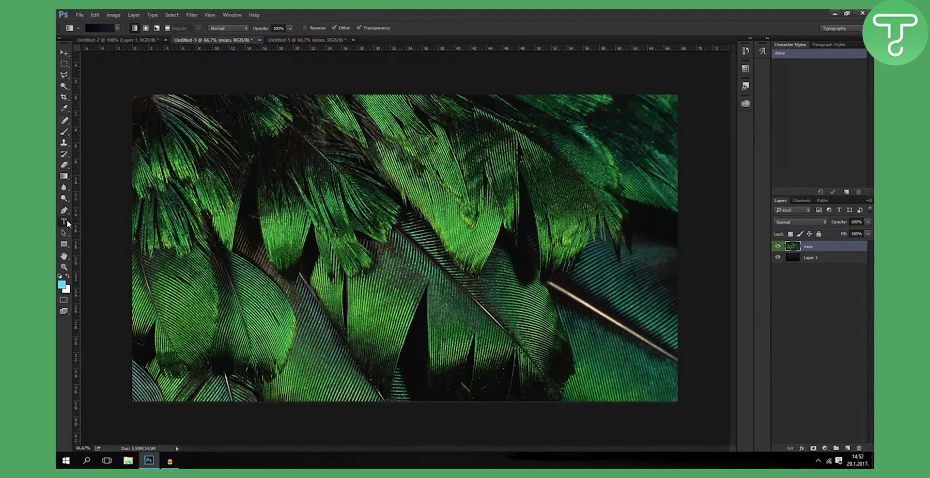
pyautogui.click(286, 273)
pyautogui.write('SIMETRIX')
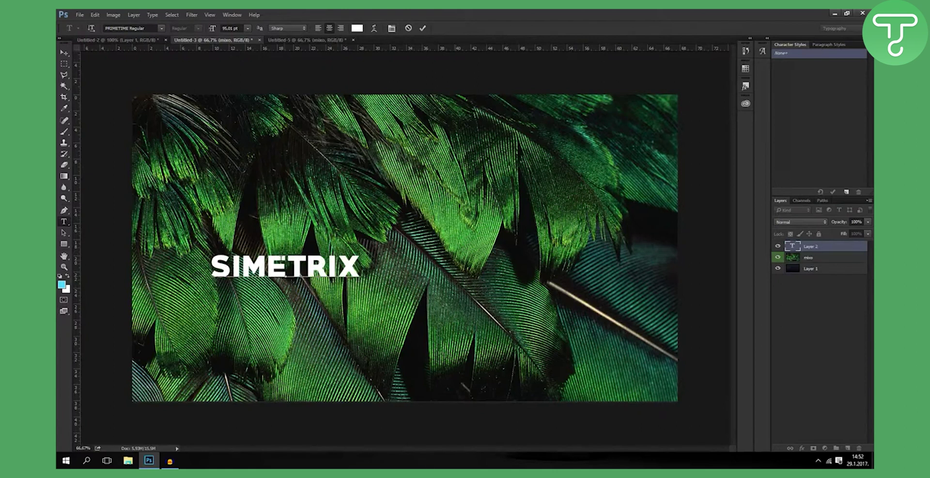
pyautogui.hotkey('ctrl', 'a')
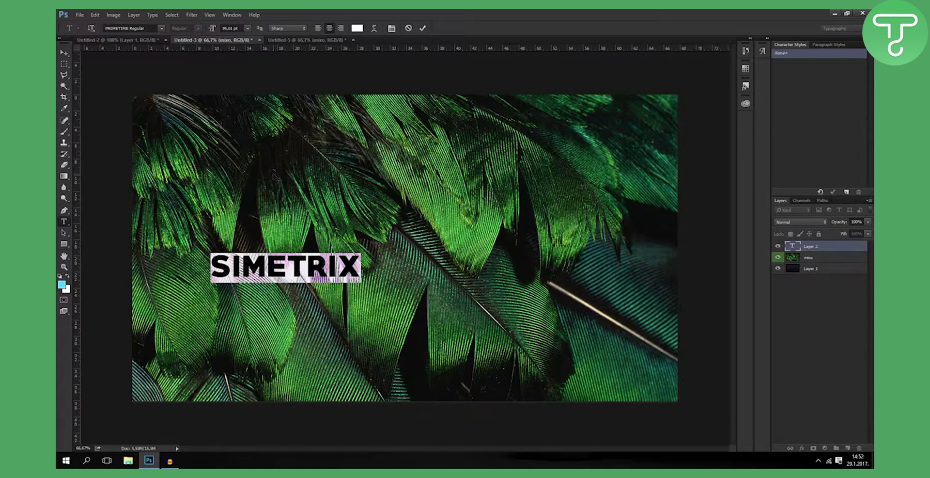
pyautogui.hotkey('alt', 'Right')
pyautogui.hotkey('alt', 'Right')
pyautogui.hotkey('alt', 'Right')
pyautogui.hotkey('alt', 'Right')
pyautogui.hotkey('alt', 'Right')
pyautogui.hotkey('alt', 'Right')
pyautogui.hotkey('alt', 'Right')
pyautogui.hotkey('alt', 'Right')
pyautogui.hotkey('alt', 'Right')
pyautogui.hotkey('alt', 'Right')
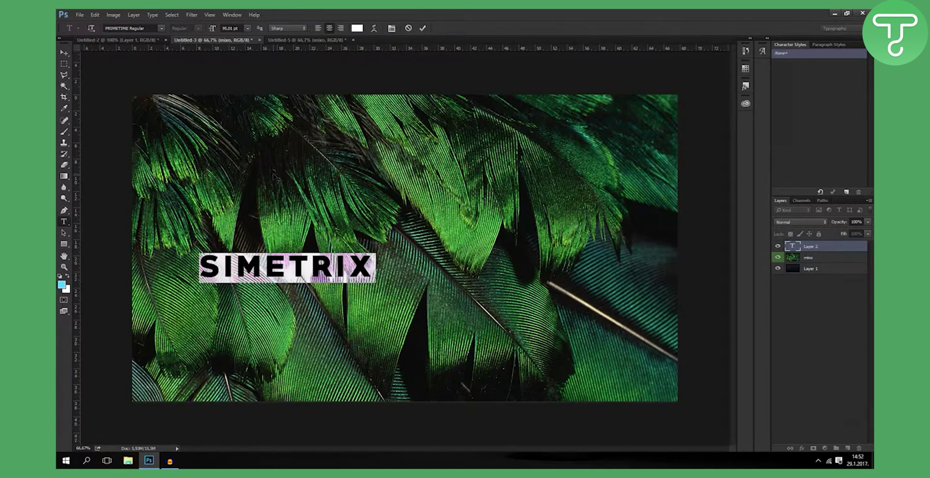
pyautogui.hotkey('alt', 'Right')
pyautogui.hotkey('alt', 'Right')
pyautogui.hotkey('alt', 'Right')
pyautogui.hotkey('alt', 'Right')
pyautogui.hotkey('alt', 'Right')
pyautogui.hotkey('alt', 'Right')
pyautogui.hotkey('alt', 'Right')
pyautogui.hotkey('alt', 'Right')
pyautogui.hotkey('alt', 'Right')
pyautogui.hotkey('alt', 'Right')
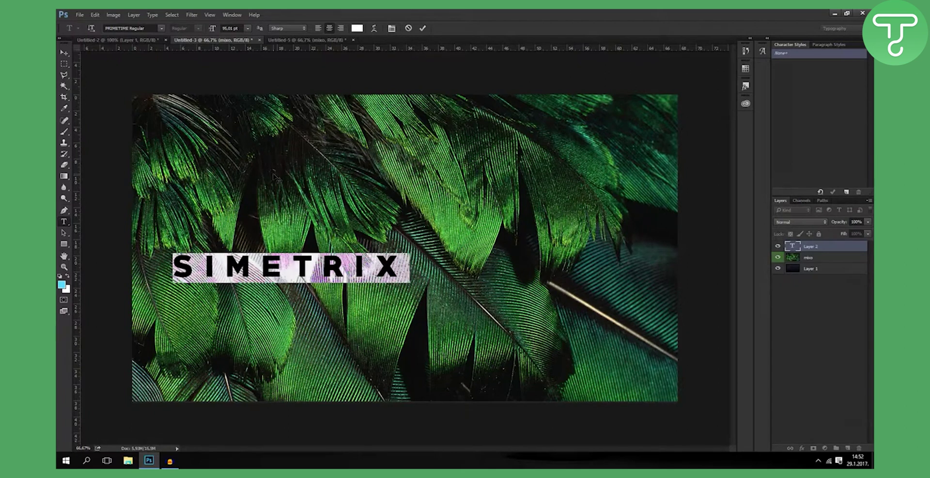
pyautogui.hotkey('alt', 'Right')
pyautogui.hotkey('alt', 'Right')
pyautogui.hotkey('alt', 'Right')
pyautogui.hotkey('alt', 'Right')
pyautogui.hotkey('alt', 'Right')
pyautogui.hotkey('alt', 'Right')
pyautogui.hotkey('alt', 'Right')
pyautogui.hotkey('alt', 'Right')
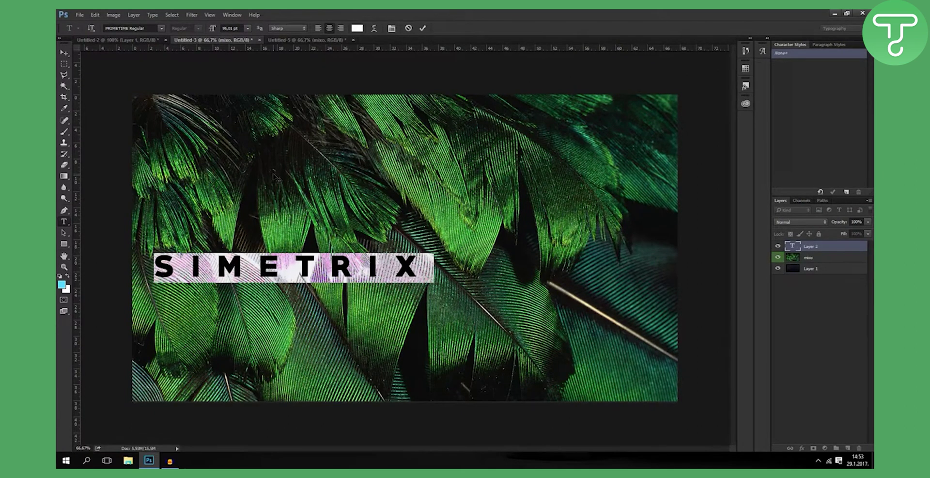
# Set the title font to Nexa Bold and shift it slightly up and right
pyautogui.click(137, 27)
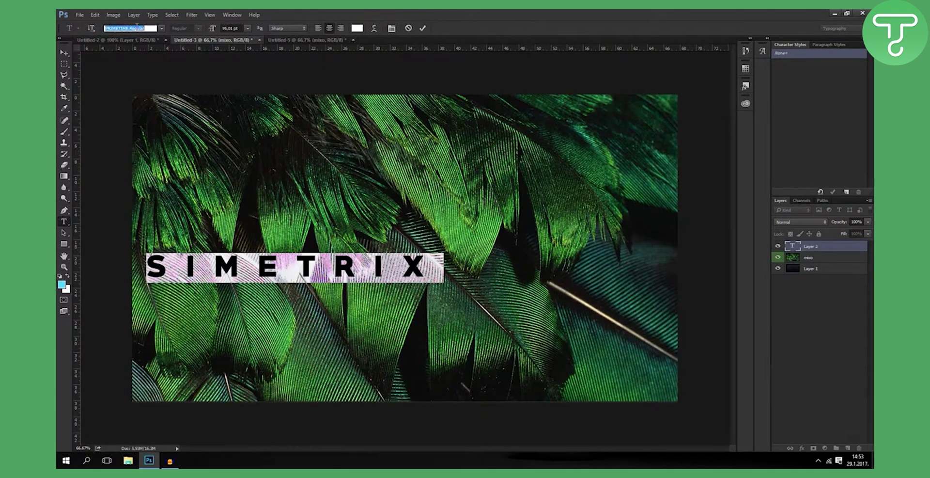
pyautogui.write('NEXA')
pyautogui.press('Return')
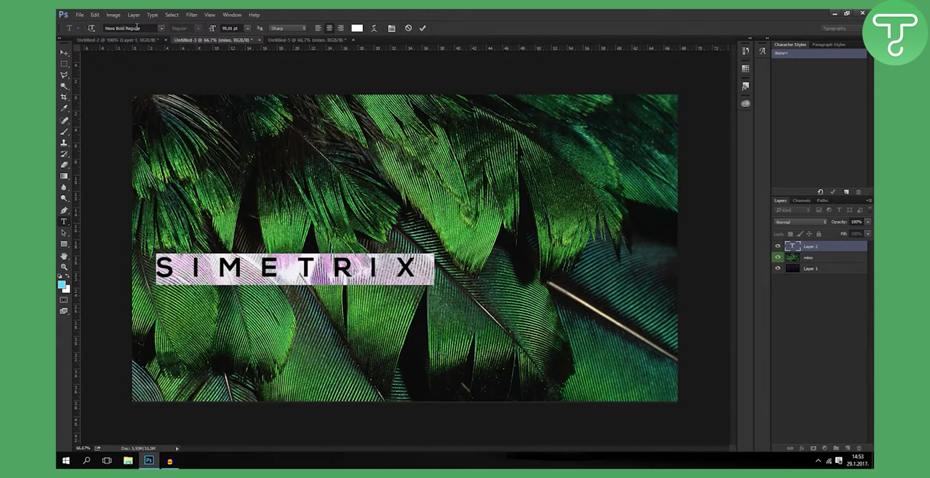
pyautogui.click(425, 28)
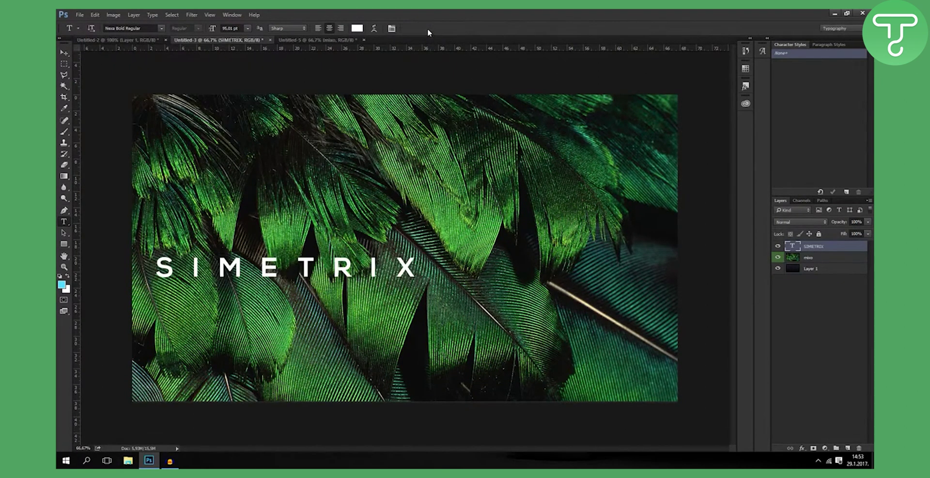
pyautogui.click(64, 53)
pyautogui.moveTo(337, 273); pyautogui.dragTo(355, 262)
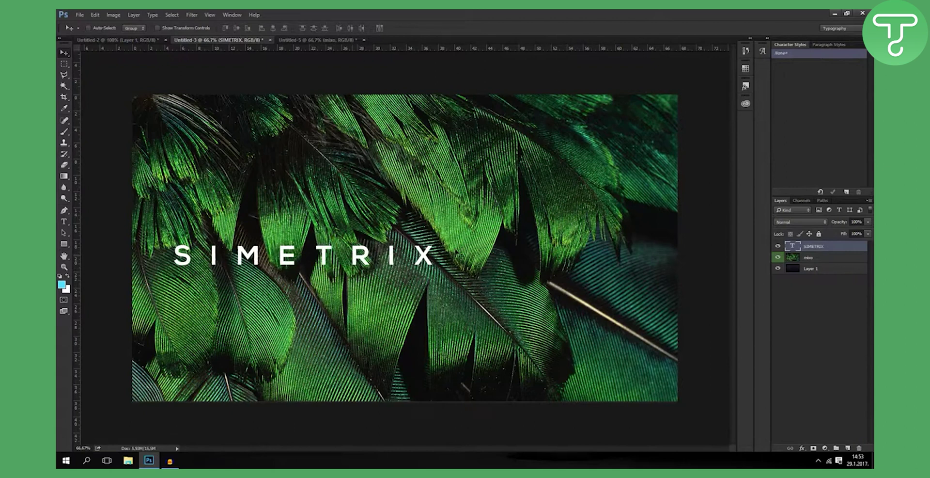
# Scale the SIMETRIX title up to about 170% and reposition it
pyautogui.hotkey('ctrl', 't')
pyautogui.moveTo(451, 242); pyautogui.dragTo(630, 223)
pyautogui.moveTo(473, 245)
pyautogui.mouseDown()
pyautogui.moveTo(492, 240)
pyautogui.moveTo(479, 246)
pyautogui.mouseUp()
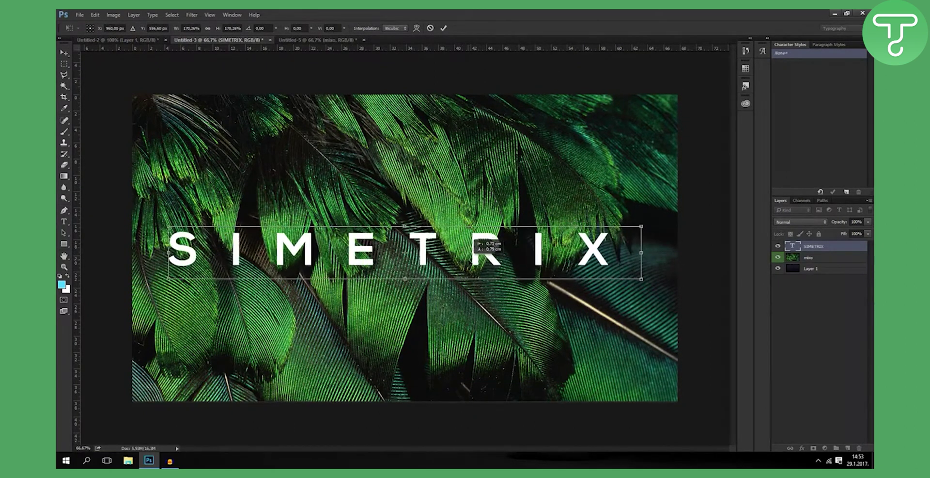
pyautogui.click(443, 28)
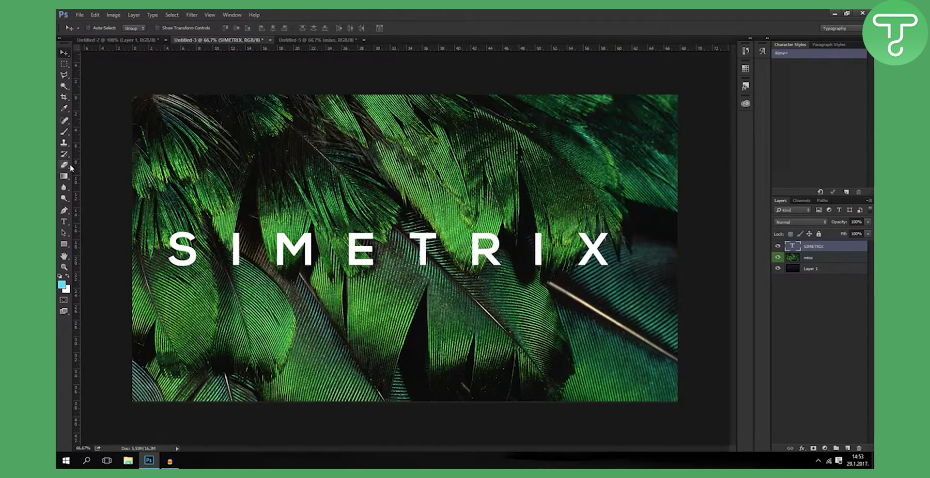
# Fine-tune the title's letter spacing and nudge it to the centre
pyautogui.click(64, 222)
pyautogui.hotkey('ctrl', 'a')
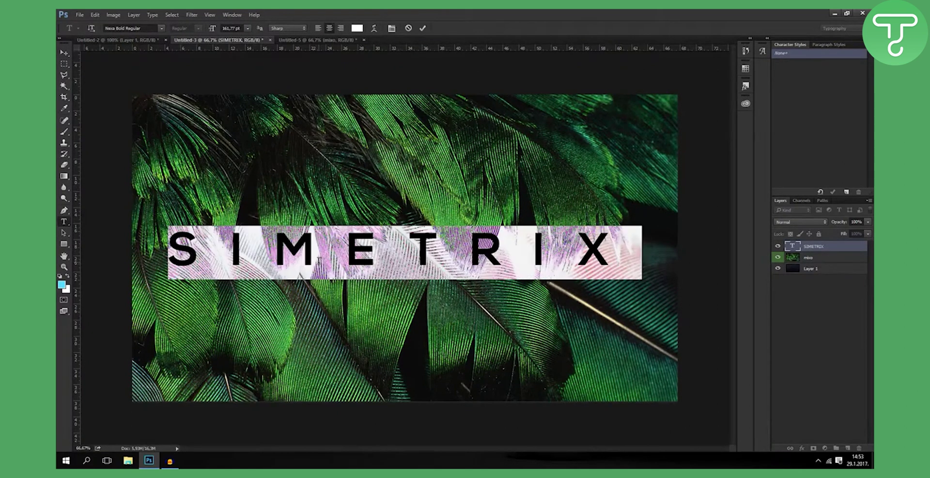
pyautogui.hotkey('alt', 'Left')
pyautogui.hotkey('alt', 'Left')
pyautogui.hotkey('alt', 'Left')
pyautogui.hotkey('alt', 'Left')
pyautogui.hotkey('alt', 'Left')
pyautogui.hotkey('alt', 'Left')
pyautogui.hotkey('alt', 'Left')
pyautogui.hotkey('alt', 'Left')
pyautogui.hotkey('alt', 'Left')
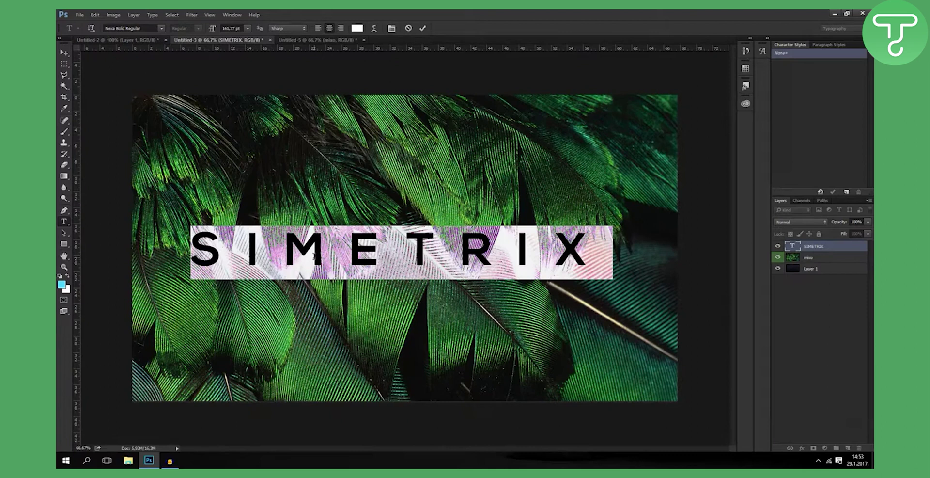
pyautogui.hotkey('alt', 'Right')
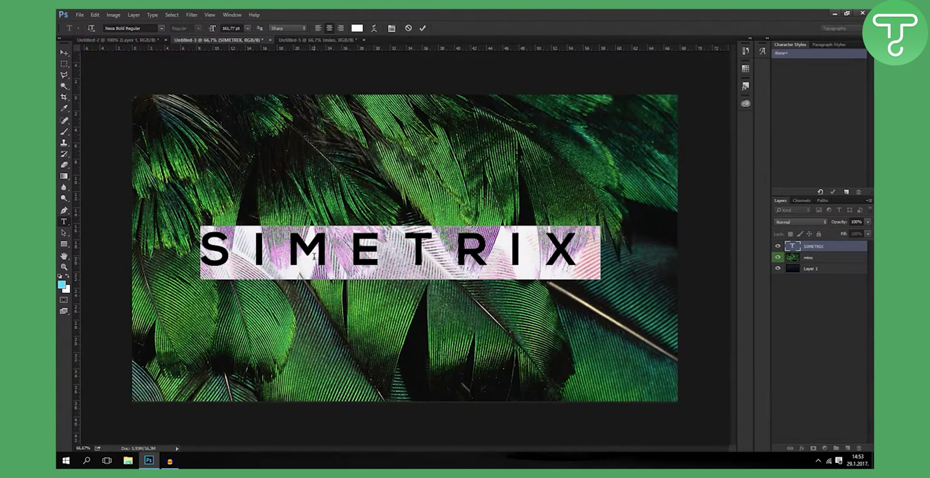
pyautogui.click(423, 28)
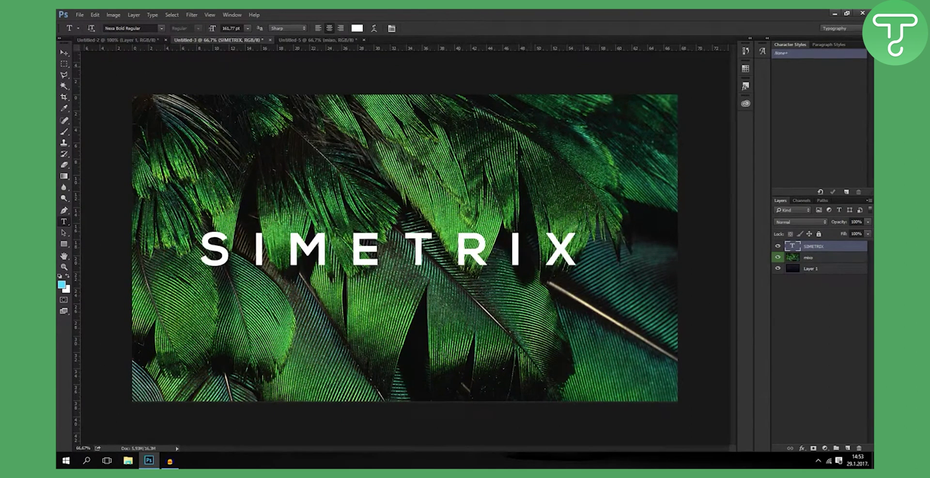
pyautogui.click(64, 52)
pyautogui.moveTo(393, 250); pyautogui.dragTo(415, 249)
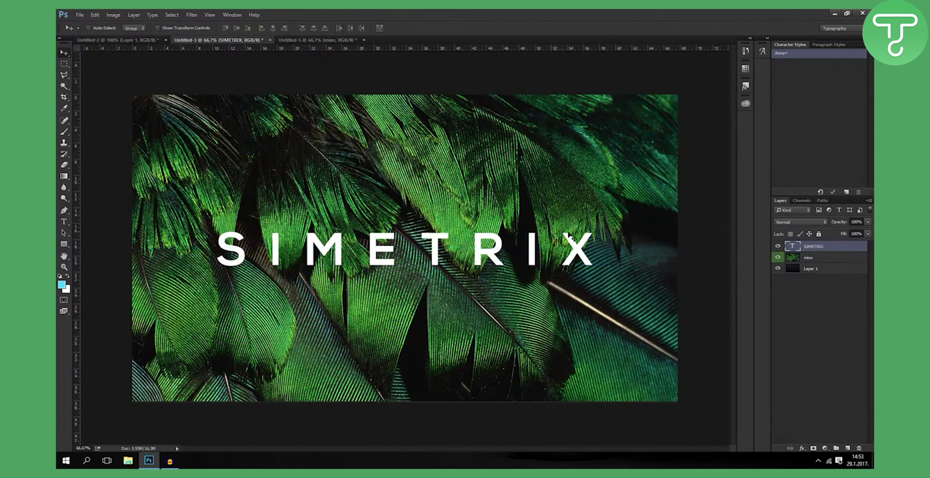
# Convert the SIMETRIX layer to a smart object, then rasterize it into pixels
pyautogui.rightClick(821, 247)
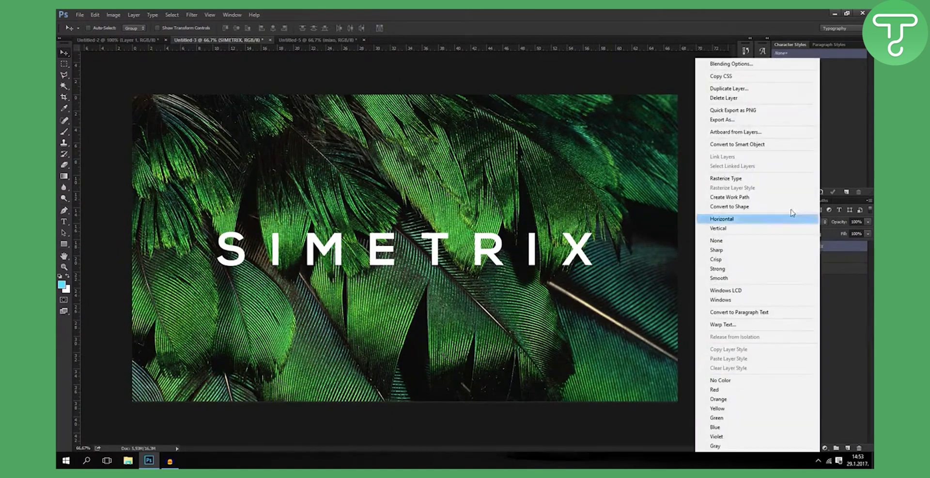
pyautogui.click(715, 145)
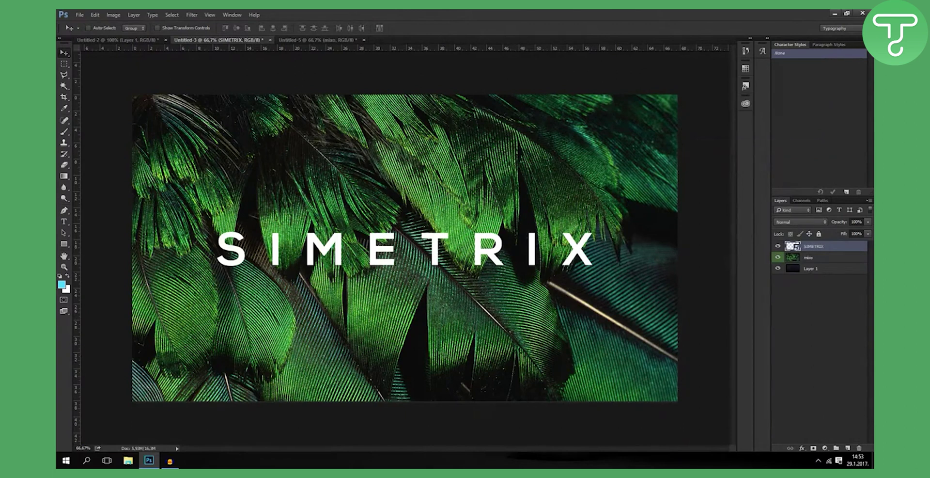
pyautogui.rightClick(834, 248)
pyautogui.click(755, 231)
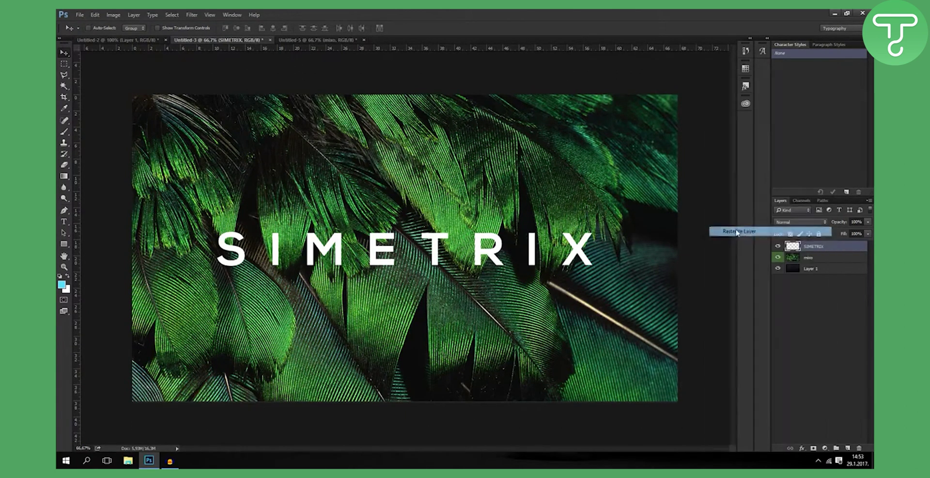
pyautogui.click(64, 165)
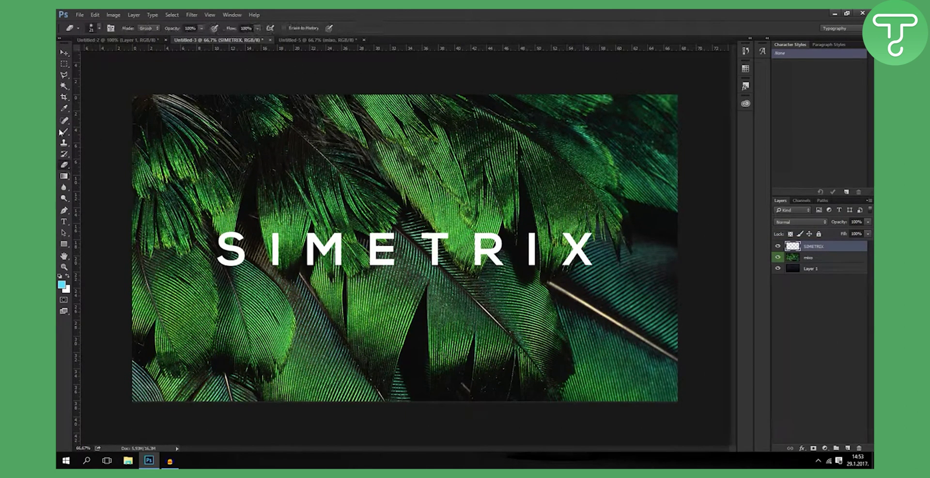
# Set the soft eraser brush size to 25 px and zoom in on the title
pyautogui.click(98, 29)
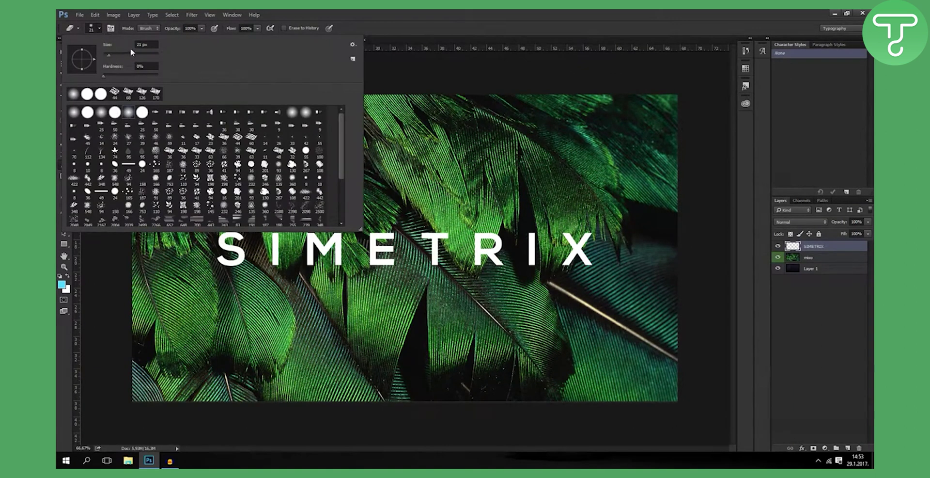
pyautogui.click(140, 45)
pyautogui.press('BackSpace')
pyautogui.write('5')
pyautogui.press('Return')
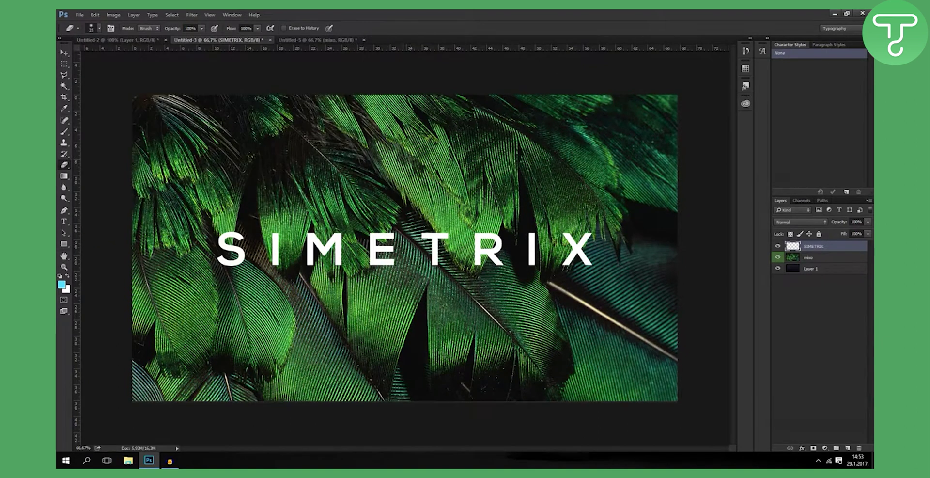
pyautogui.scroll(2, 340, 250)
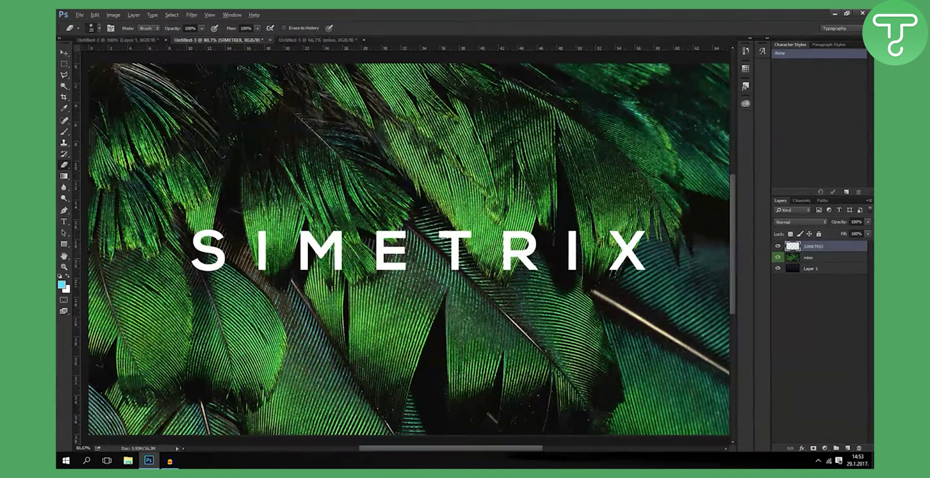
pyautogui.scroll(3, 200, 286)
pyautogui.scroll(4, 213, 219)
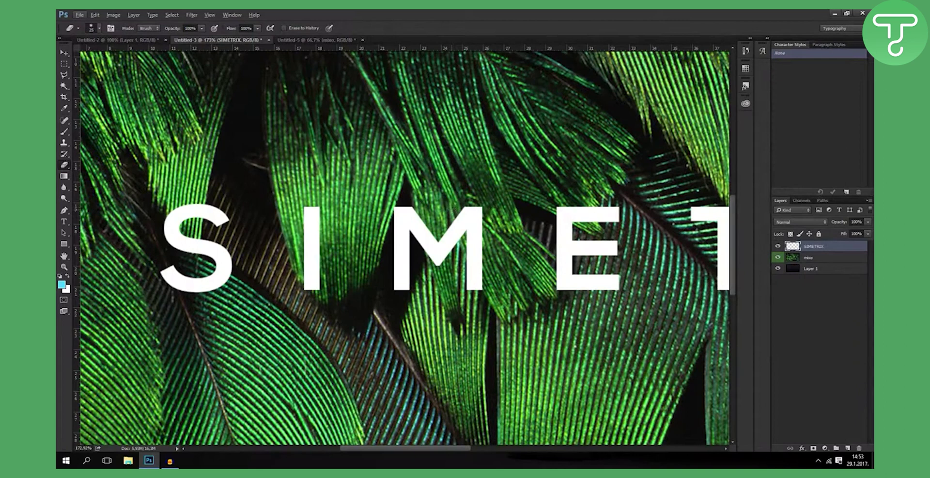
# Erase slices from the E's top-left corner and the S's top-right and lower-left tail
pyautogui.moveTo(560, 209); pyautogui.dragTo(596, 216)
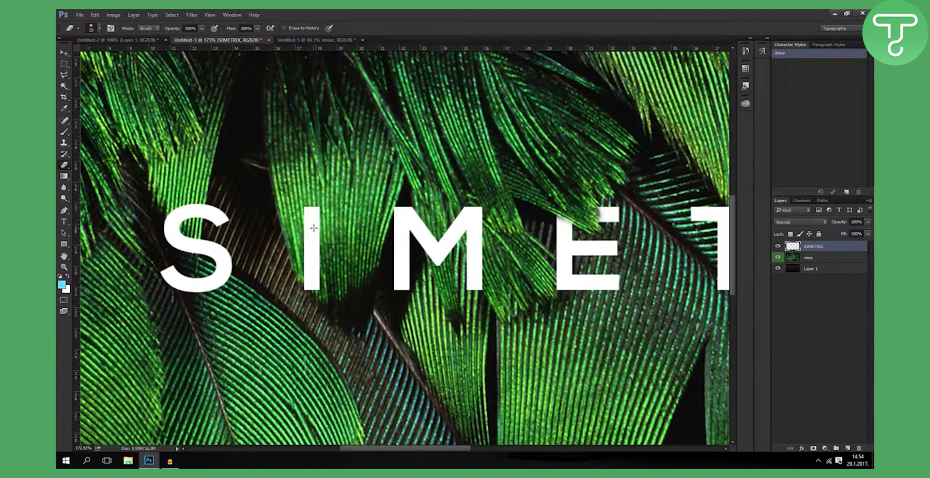
pyautogui.moveTo(231, 222)
pyautogui.mouseDown()
pyautogui.moveTo(210, 211)
pyautogui.moveTo(213, 221)
pyautogui.mouseUp()
pyautogui.scroll(-5, 292, 314)
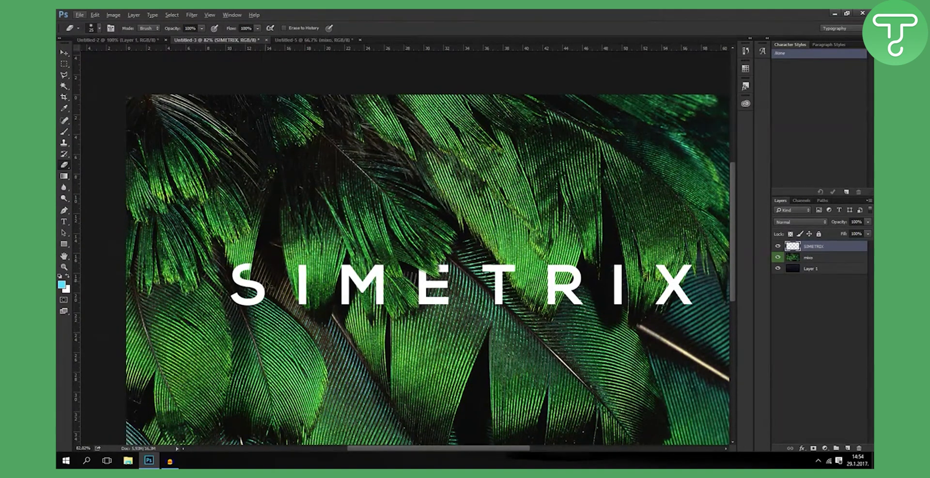
pyautogui.scroll(5, 240, 320)
pyautogui.moveTo(227, 277)
pyautogui.mouseDown()
pyautogui.moveTo(257, 295)
pyautogui.moveTo(244, 285)
pyautogui.moveTo(290, 284)
pyautogui.moveTo(274, 271)
pyautogui.mouseUp()
# Slice off the M's right leg and the T's top-bar end, then fit the image on screen
pyautogui.scroll(-4, 470, 329)
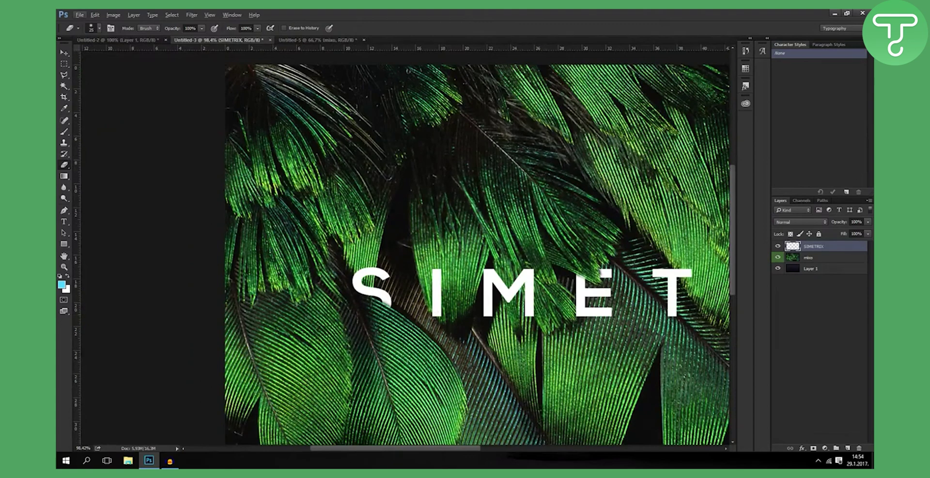
pyautogui.scroll(3, 664, 307)
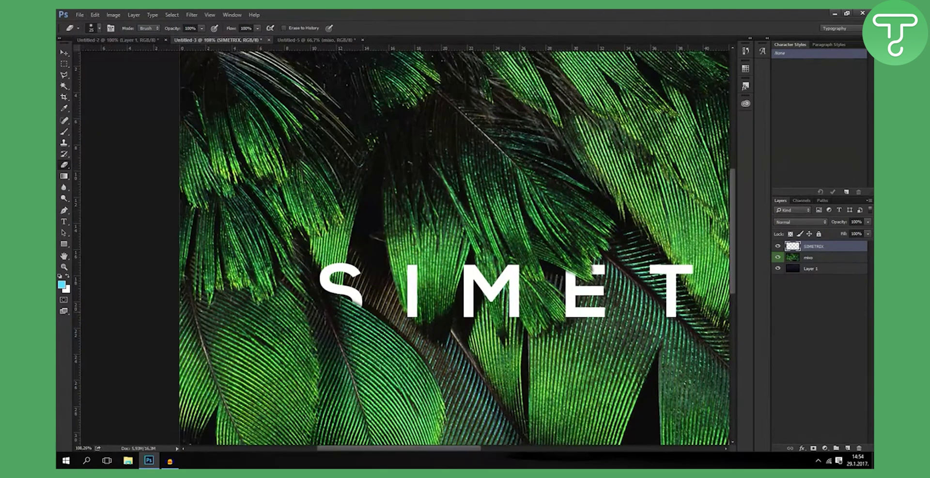
pyautogui.scroll(3, 566, 291)
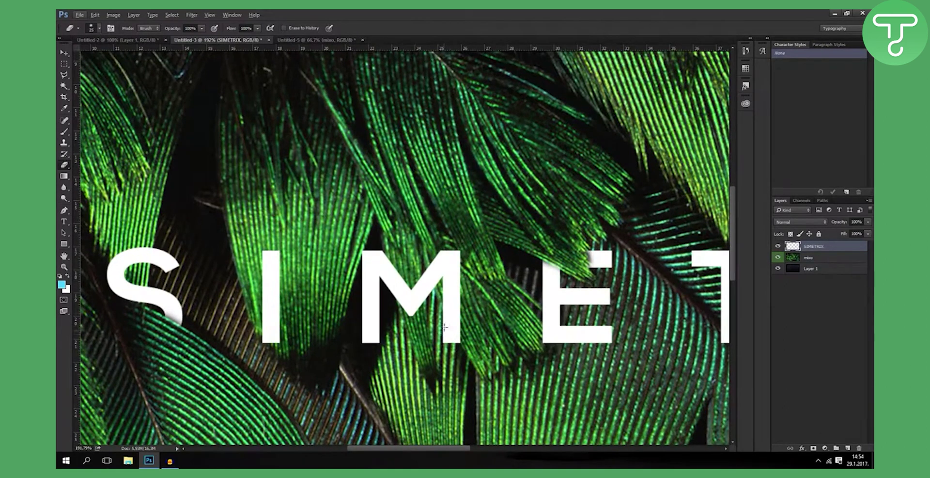
pyautogui.moveTo(446, 256)
pyautogui.mouseDown()
pyautogui.moveTo(451, 290)
pyautogui.moveTo(457, 257)
pyautogui.moveTo(450, 339)
pyautogui.moveTo(438, 271)
pyautogui.moveTo(416, 303)
pyautogui.moveTo(388, 261)
pyautogui.moveTo(395, 296)
pyautogui.moveTo(387, 258)
pyautogui.moveTo(393, 293)
pyautogui.mouseUp()
pyautogui.scroll(-3, 393, 293)
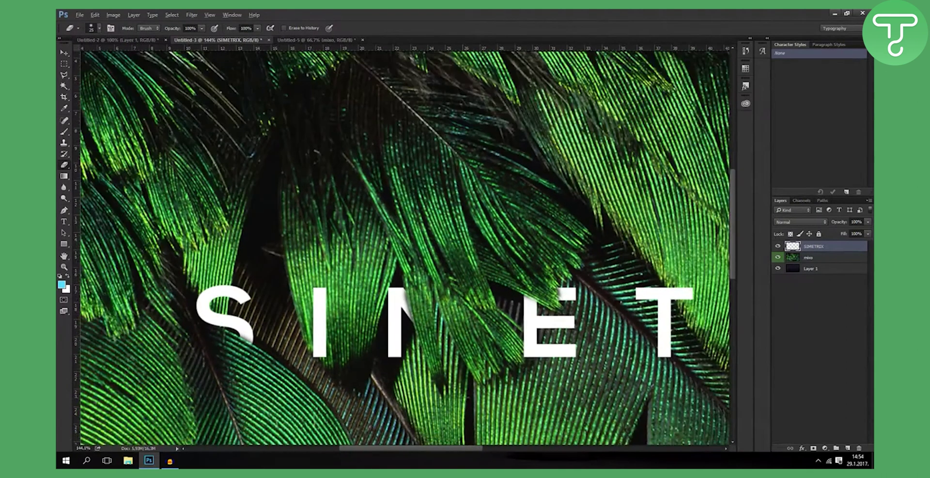
pyautogui.scroll(5, 719, 329)
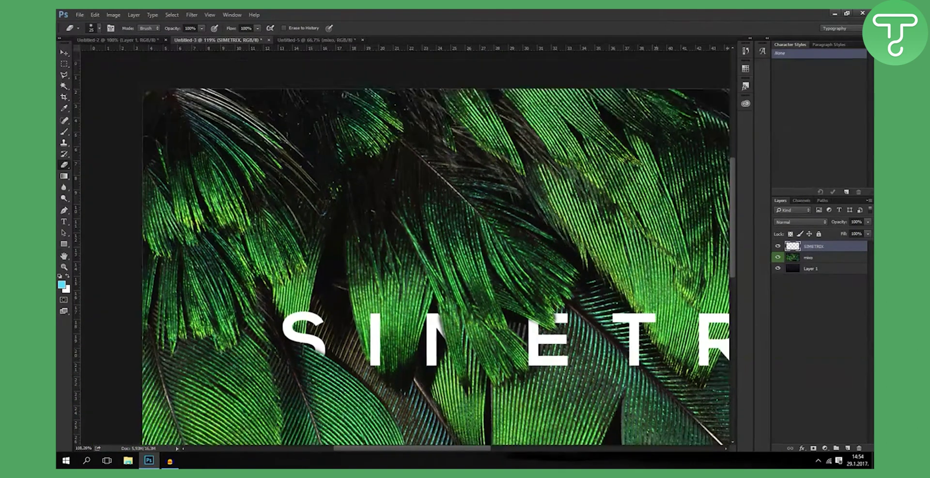
pyautogui.scroll(2, 719, 330)
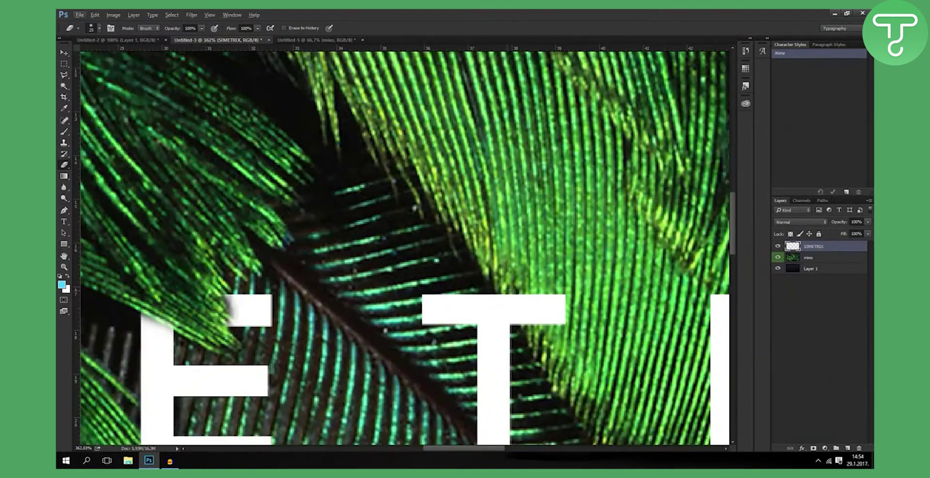
pyautogui.moveTo(499, 305)
pyautogui.mouseDown()
pyautogui.moveTo(562, 310)
pyautogui.moveTo(507, 313)
pyautogui.moveTo(502, 303)
pyautogui.moveTo(514, 319)
pyautogui.mouseUp()
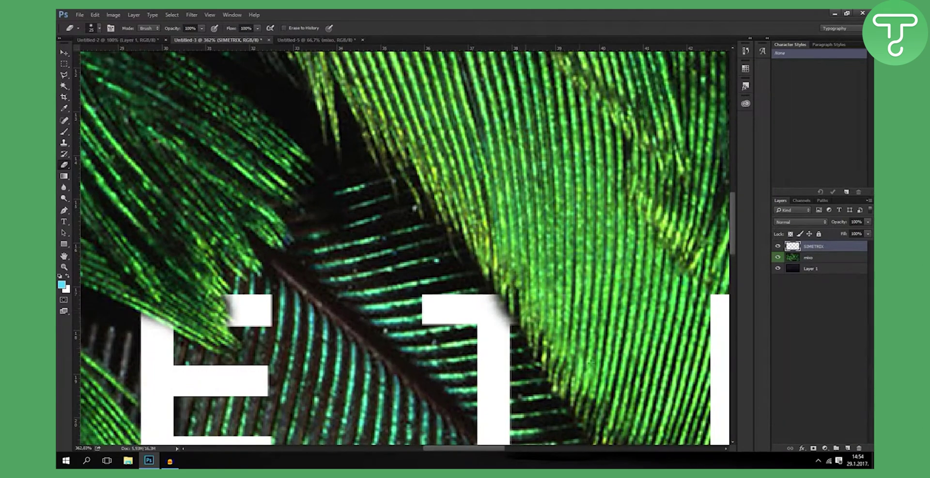
pyautogui.scroll(-3, 623, 407)
pyautogui.hotkey('ctrl', '0')
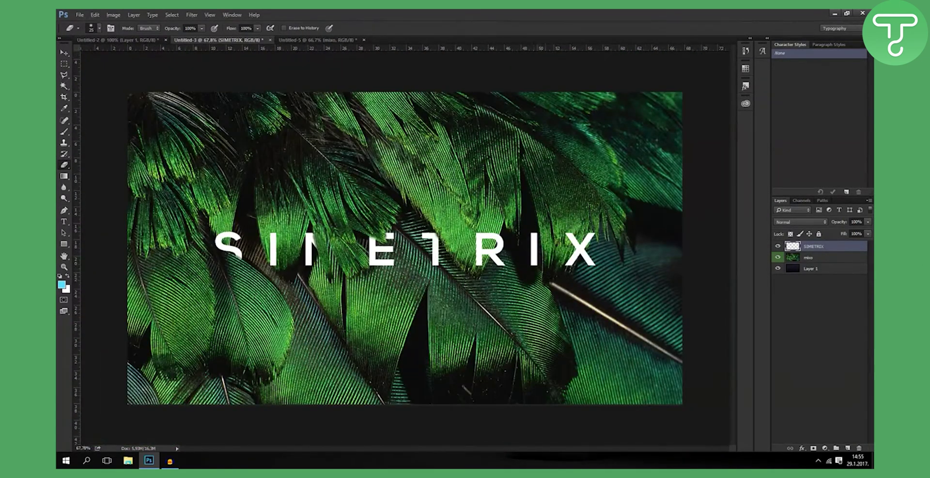
# Erase slices through the R's lower stem, upper bowl and upper-left edge
pyautogui.scroll(5, 535, 239)
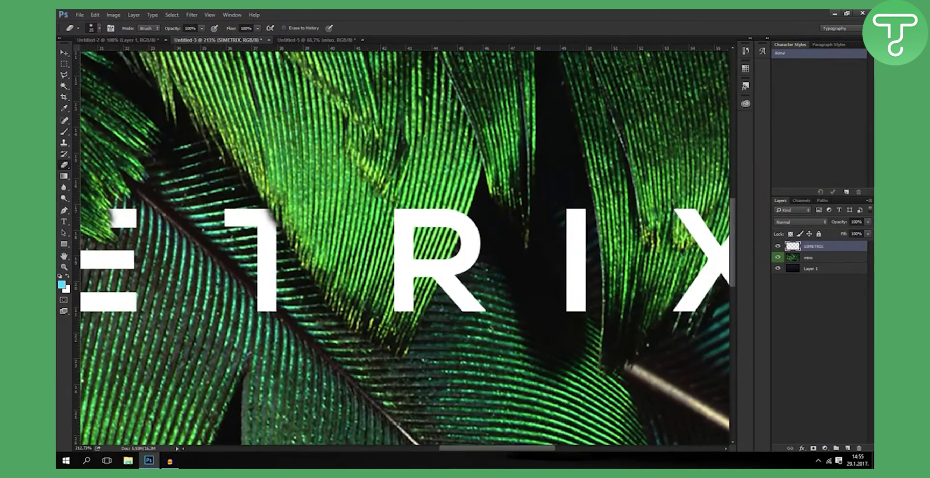
pyautogui.moveTo(402, 305)
pyautogui.mouseDown()
pyautogui.moveTo(411, 268)
pyautogui.moveTo(434, 257)
pyautogui.moveTo(438, 276)
pyautogui.moveTo(437, 256)
pyautogui.mouseUp()
pyautogui.moveTo(450, 224)
pyautogui.mouseDown()
pyautogui.moveTo(458, 213)
pyautogui.moveTo(438, 220)
pyautogui.moveTo(462, 228)
pyautogui.moveTo(458, 218)
pyautogui.moveTo(412, 216)
pyautogui.moveTo(400, 264)
pyautogui.mouseUp()
pyautogui.moveTo(404, 227); pyautogui.dragTo(396, 210)
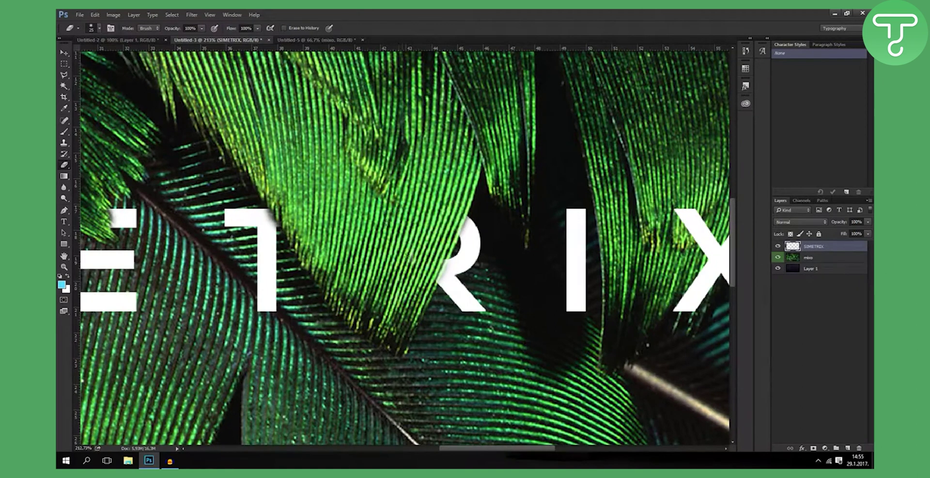
pyautogui.moveTo(463, 218); pyautogui.dragTo(430, 281)
# Cut slices across the lower I and through the X's upper-left arm and centre
pyautogui.scroll(-3, 554, 383)
pyautogui.scroll(-2, 630, 355)
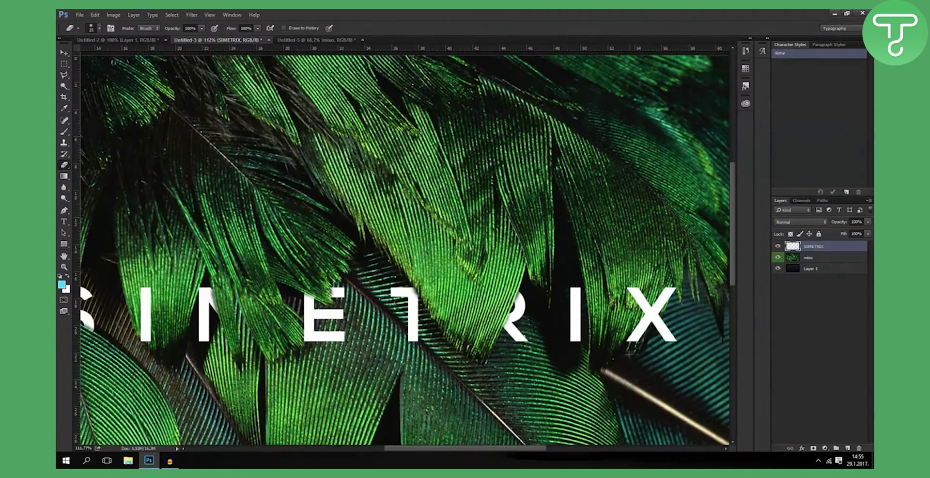
pyautogui.scroll(4, 600, 353)
pyautogui.moveTo(528, 315)
pyautogui.mouseDown()
pyautogui.moveTo(504, 296)
pyautogui.moveTo(518, 326)
pyautogui.moveTo(501, 289)
pyautogui.moveTo(538, 330)
pyautogui.moveTo(494, 272)
pyautogui.moveTo(575, 360)
pyautogui.moveTo(525, 324)
pyautogui.moveTo(500, 276)
pyautogui.mouseUp()
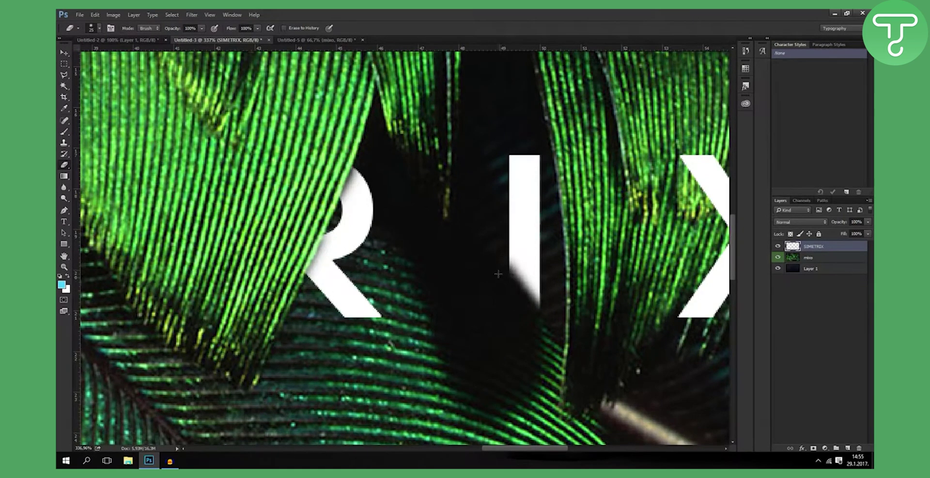
pyautogui.scroll(-3, 625, 383)
pyautogui.scroll(-3, 628, 383)
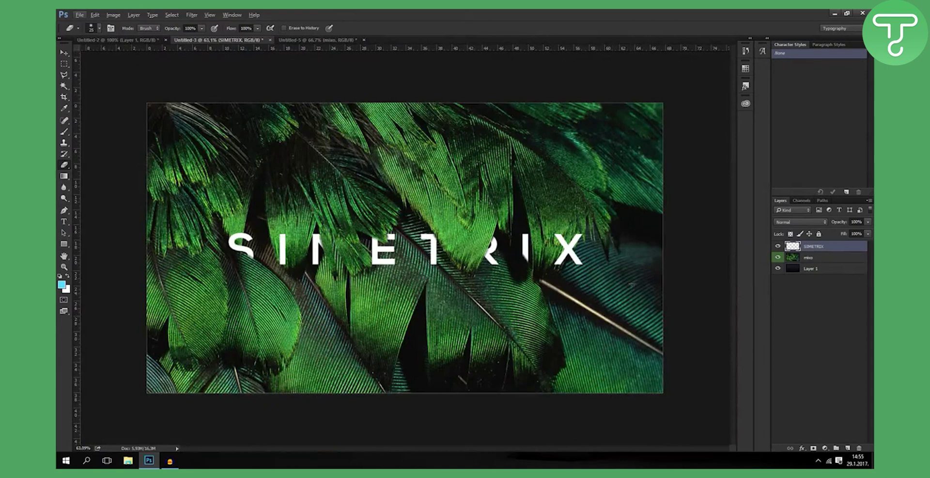
pyautogui.scroll(5, 621, 251)
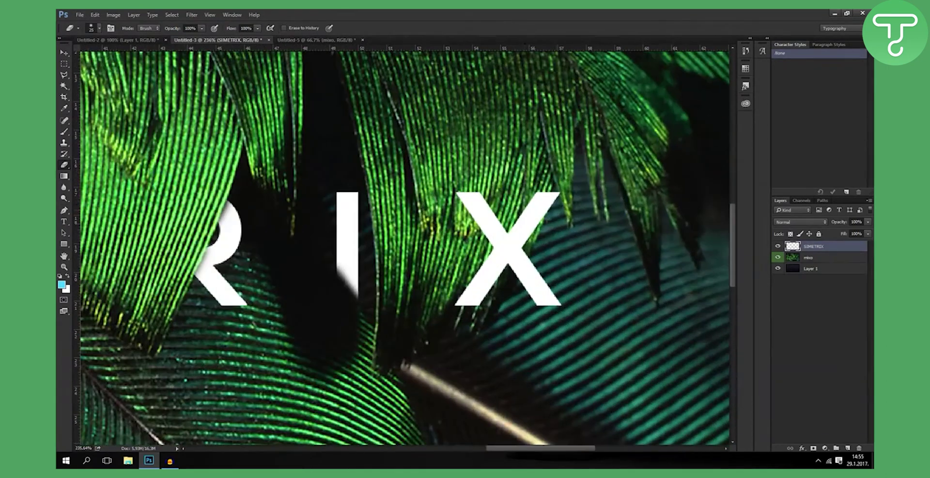
pyautogui.moveTo(458, 193)
pyautogui.mouseDown()
pyautogui.moveTo(501, 242)
pyautogui.moveTo(536, 212)
pyautogui.moveTo(533, 225)
pyautogui.moveTo(538, 196)
pyautogui.moveTo(546, 202)
pyautogui.mouseUp()
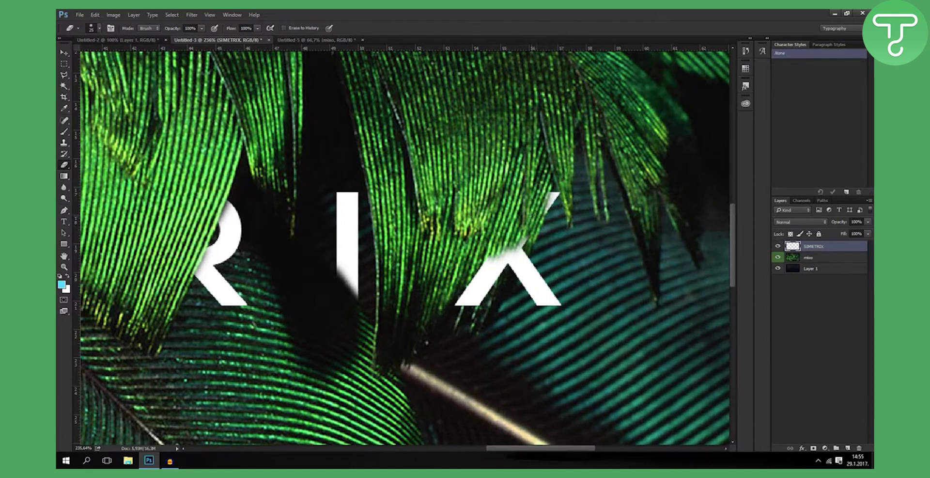
pyautogui.moveTo(506, 244)
pyautogui.mouseDown()
pyautogui.moveTo(518, 266)
pyautogui.moveTo(523, 246)
pyautogui.moveTo(501, 254)
pyautogui.moveTo(461, 300)
pyautogui.mouseUp()
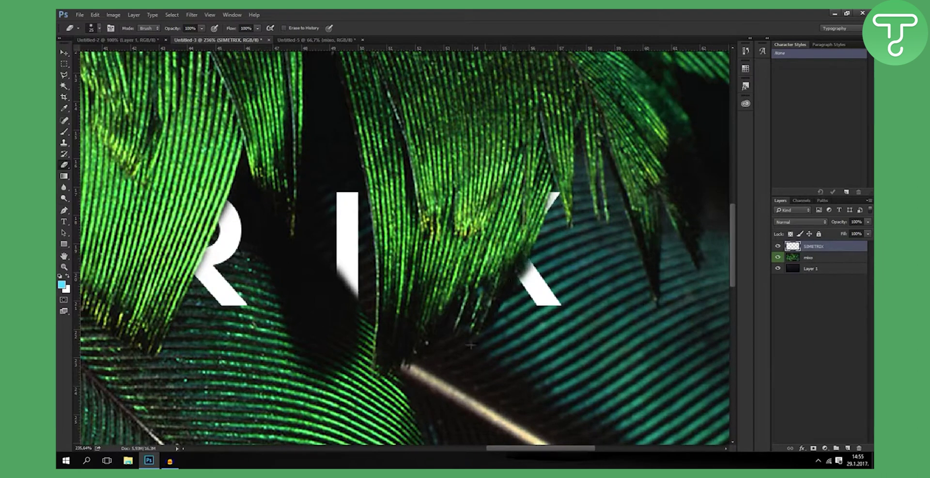
pyautogui.scroll(-5, 519, 262)
pyautogui.scroll(-2, 519, 262)
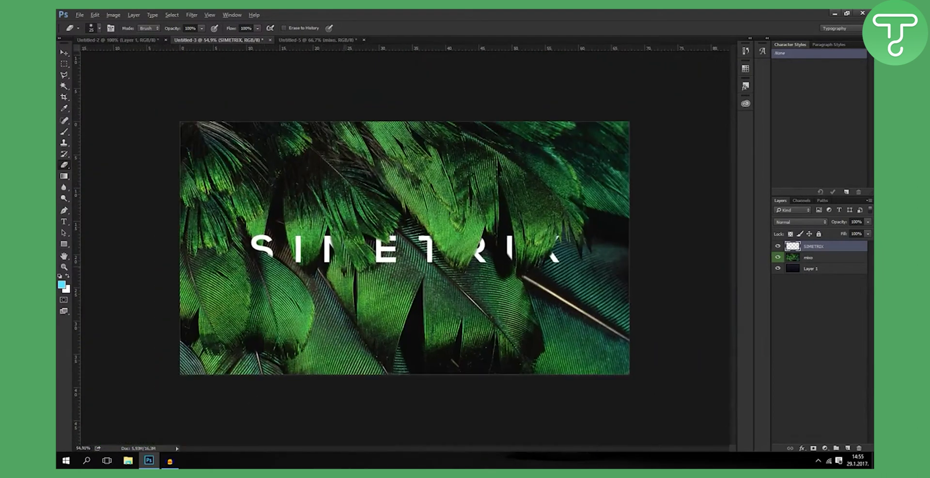
pyautogui.scroll(1, 402, 243)
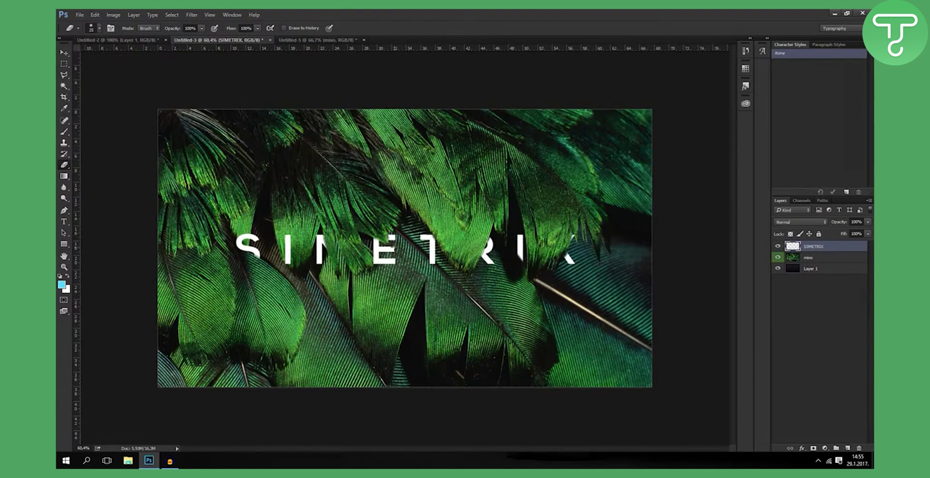
pyautogui.scroll(1, 386, 260)
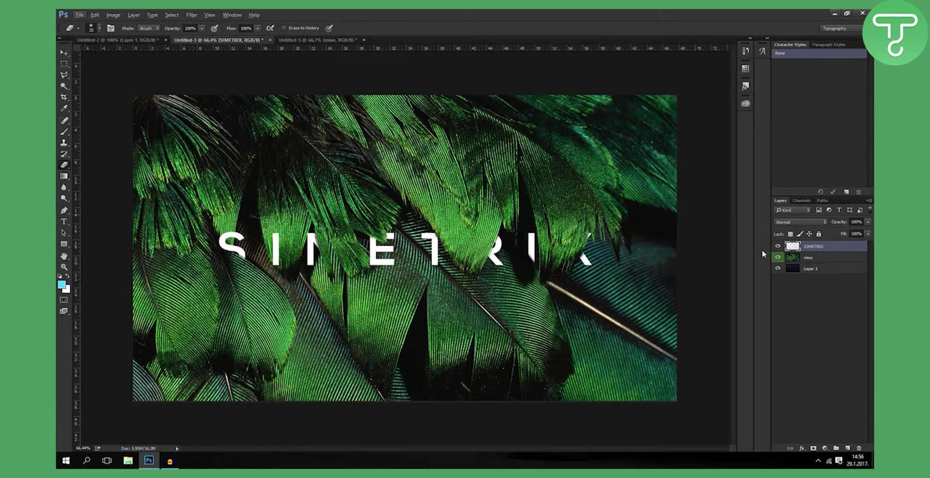
pyautogui.click(798, 247)
# Set the mixo feather layer's blend mode to Color Dodge
pyautogui.click(796, 259)
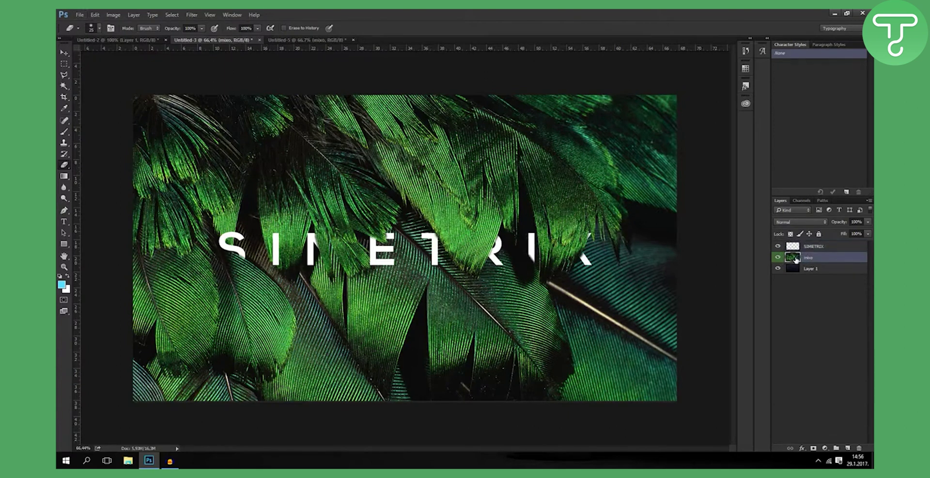
pyautogui.click(813, 249)
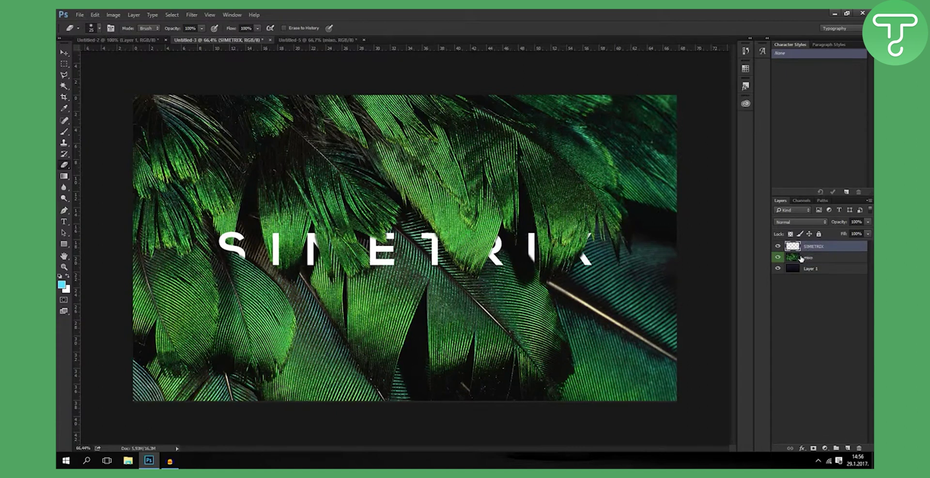
pyautogui.click(801, 260)
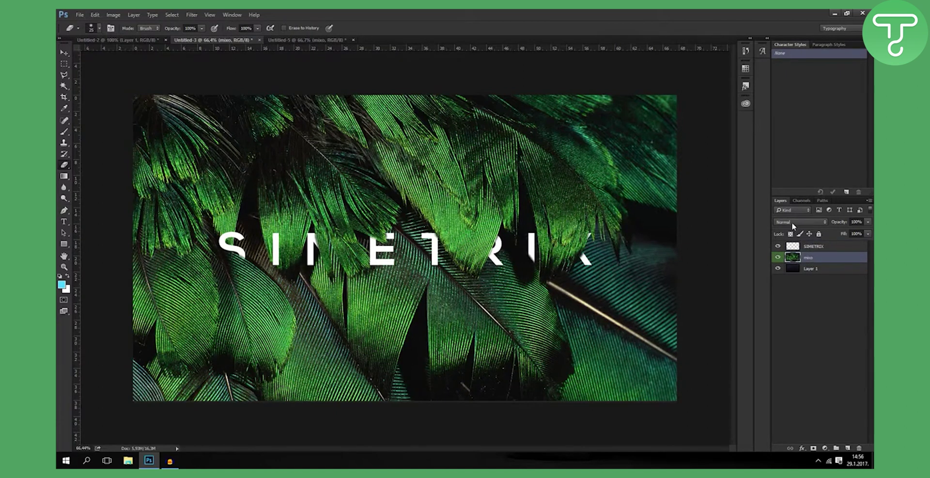
pyautogui.click(793, 223)
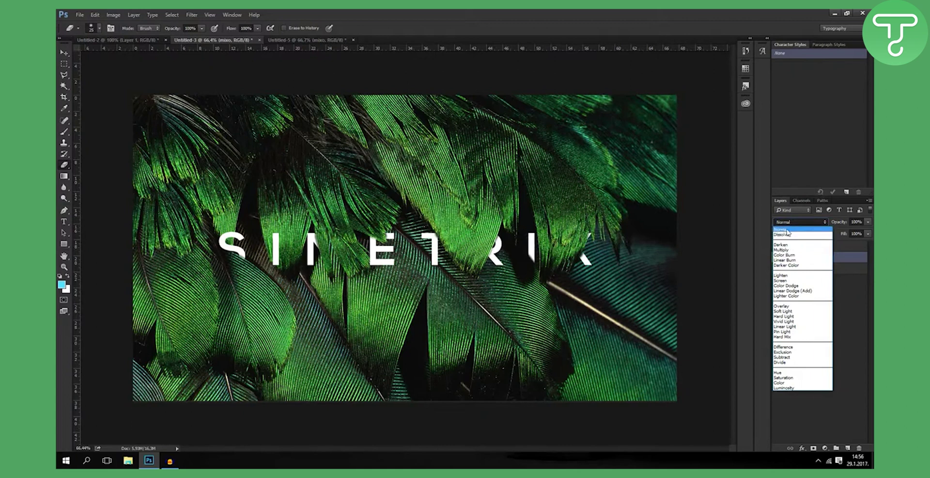
pyautogui.click(793, 291)
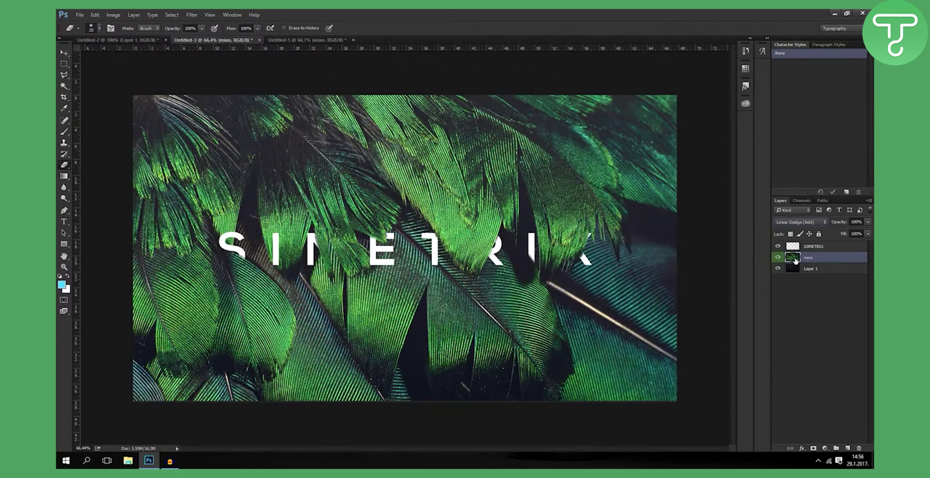
pyautogui.click(800, 224)
pyautogui.click(790, 285)
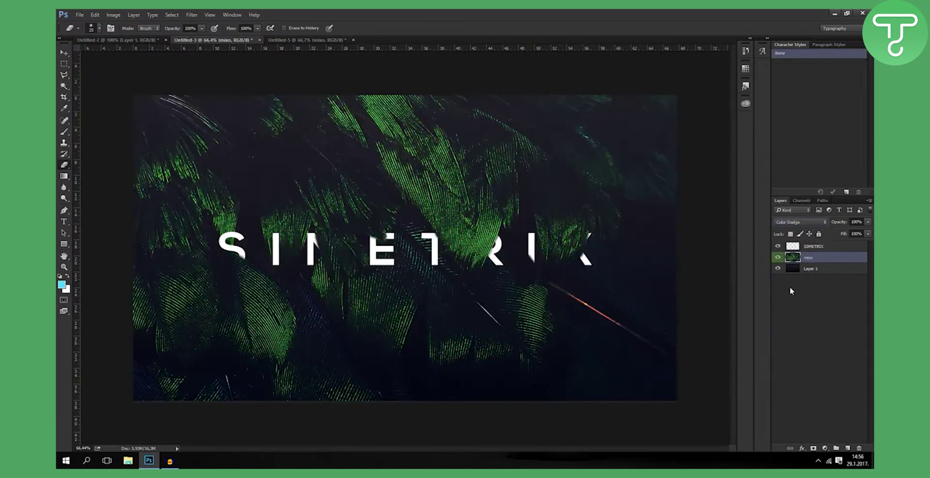
# Select SIMETRIX, mixo and Layer 1 and merge them into one layer
pyautogui.click(804, 247)
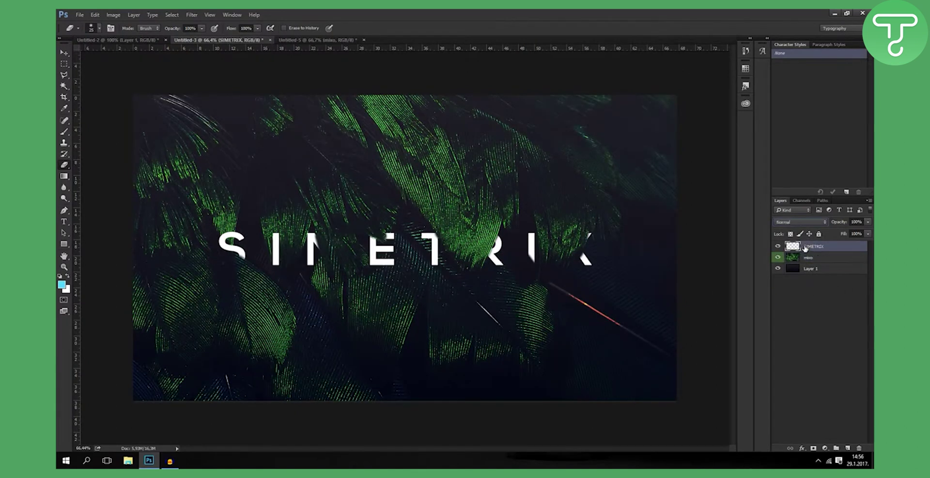
pyautogui.keyDown('shift'); pyautogui.click(809, 269); pyautogui.keyUp('shift')
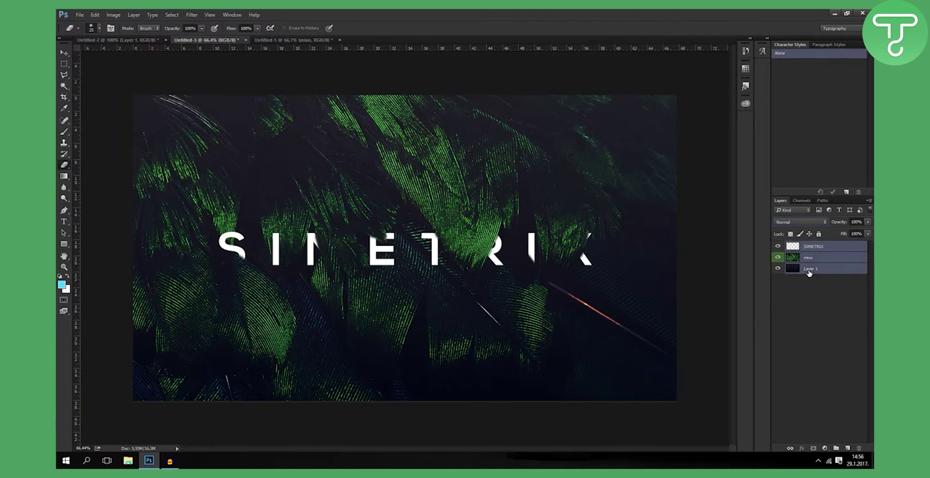
pyautogui.hotkey('ctrl', 'e')
# Check the merged layer, then set up Save for Web (Legacy) with the JPEG High preset
pyautogui.click(778, 246)
pyautogui.click(778, 246)
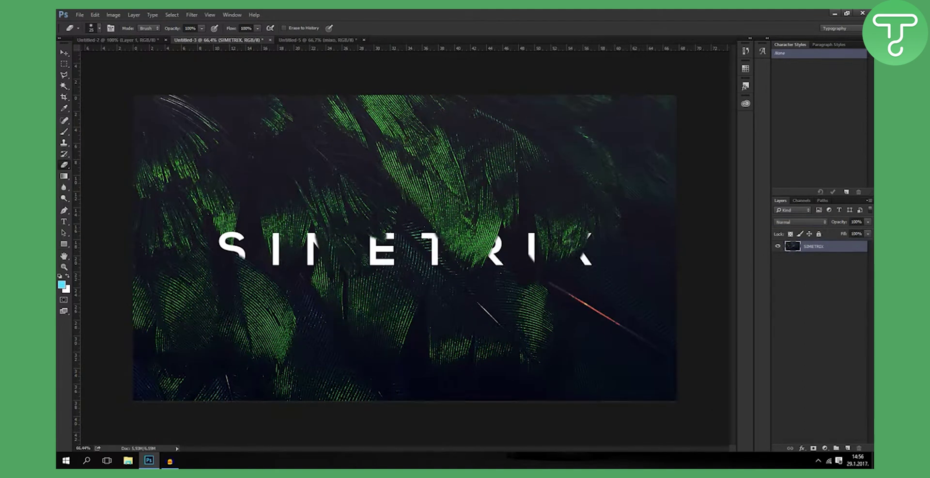
pyautogui.click(80, 15)
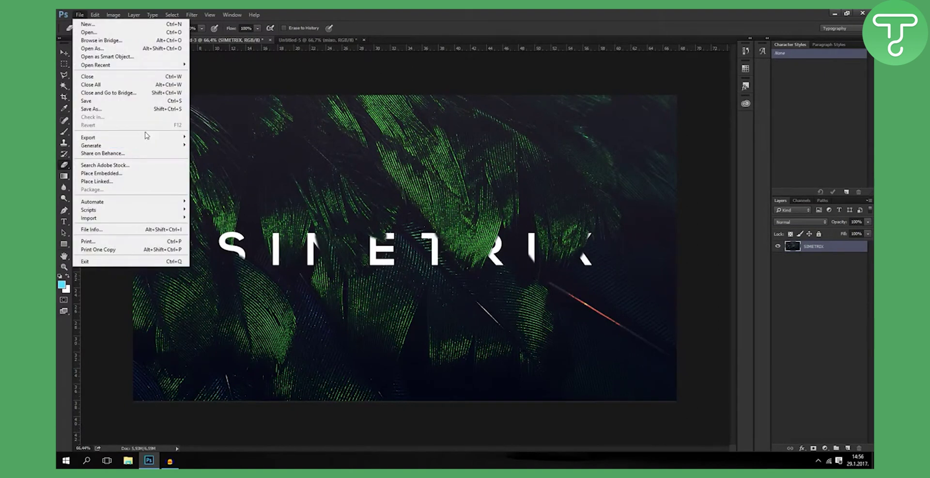
pyautogui.moveTo(147, 137)
pyautogui.click(219, 168)
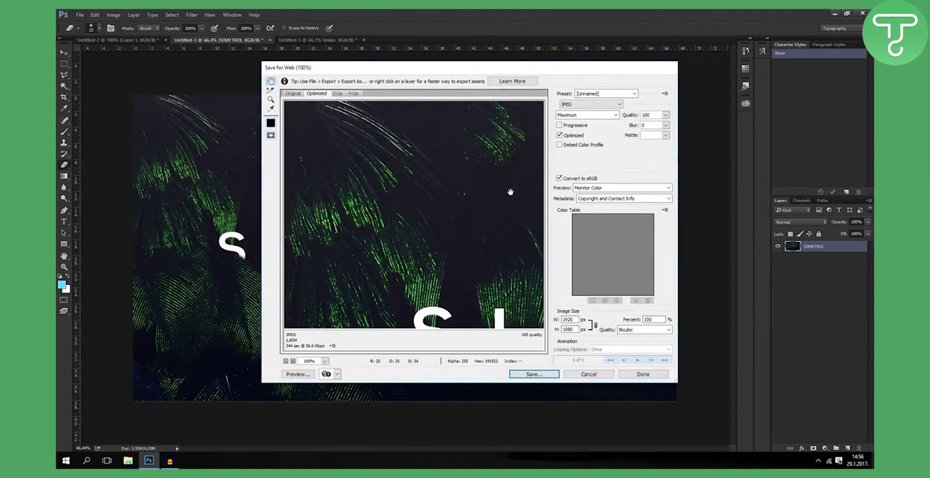
pyautogui.click(625, 96)
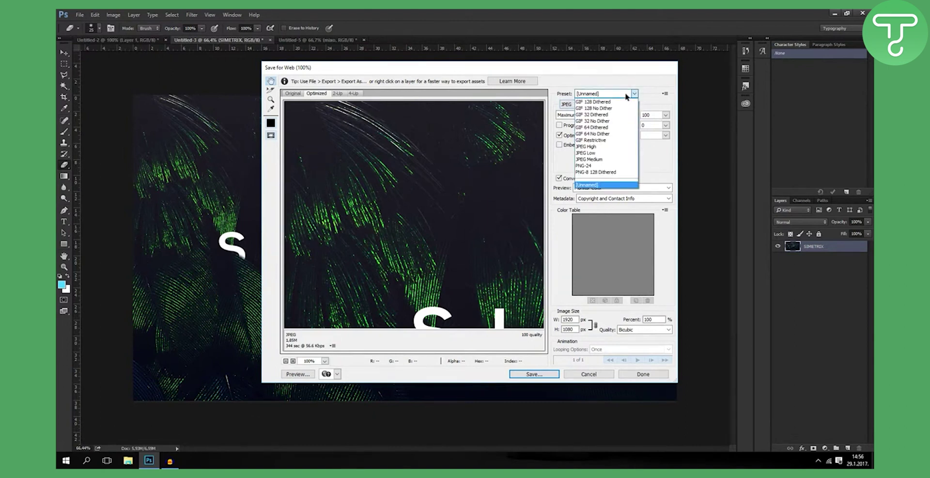
pyautogui.click(598, 146)
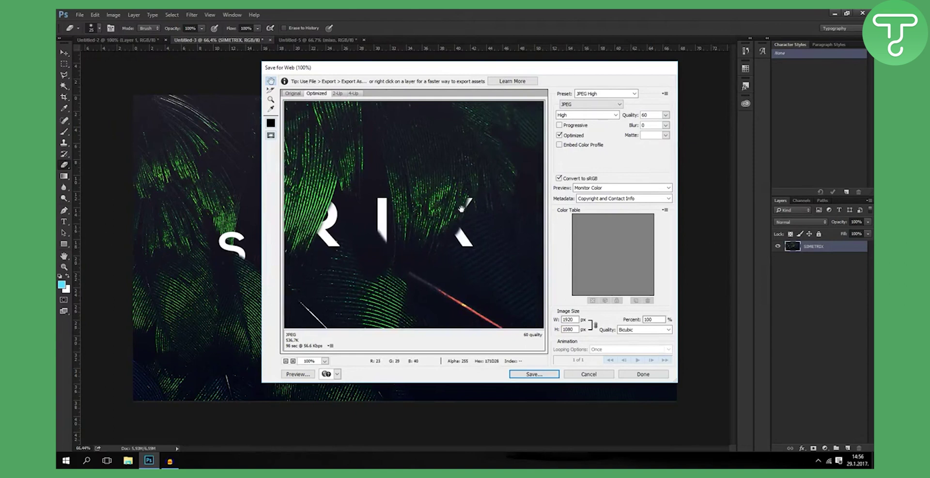
# Save the optimized JPEG to the Desktop as WALLPAPER
pyautogui.click(533, 374)
pyautogui.click(389, 233)
pyautogui.hotkey('ctrl', 'shift', 'Left')
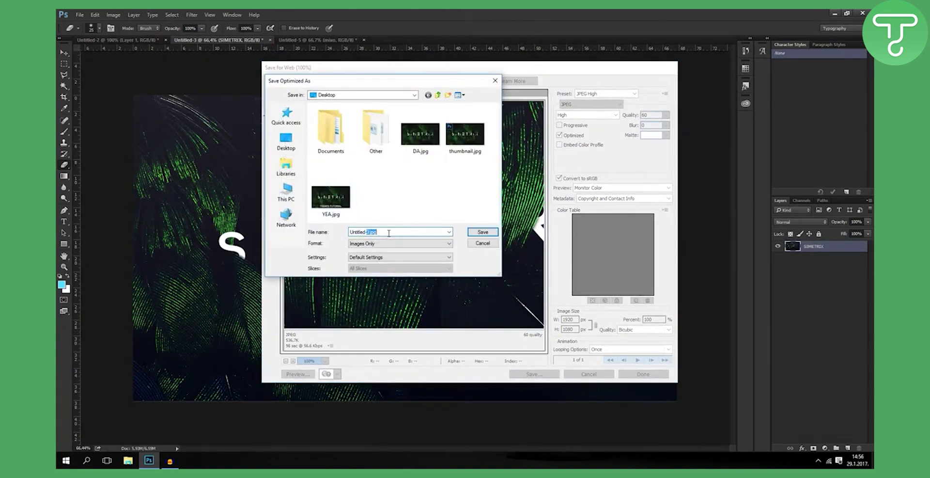
pyautogui.hotkey('ctrl', 'a')
pyautogui.write('WALLPAPER')
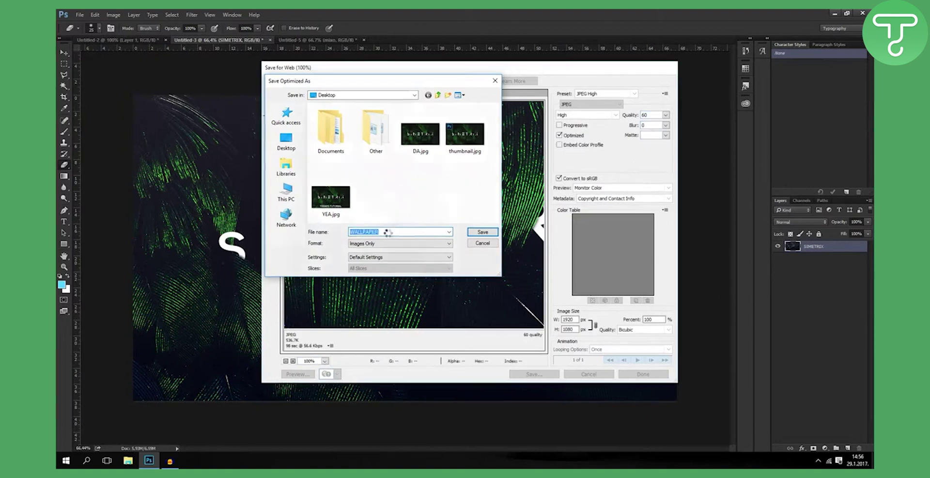
pyautogui.press('Return')
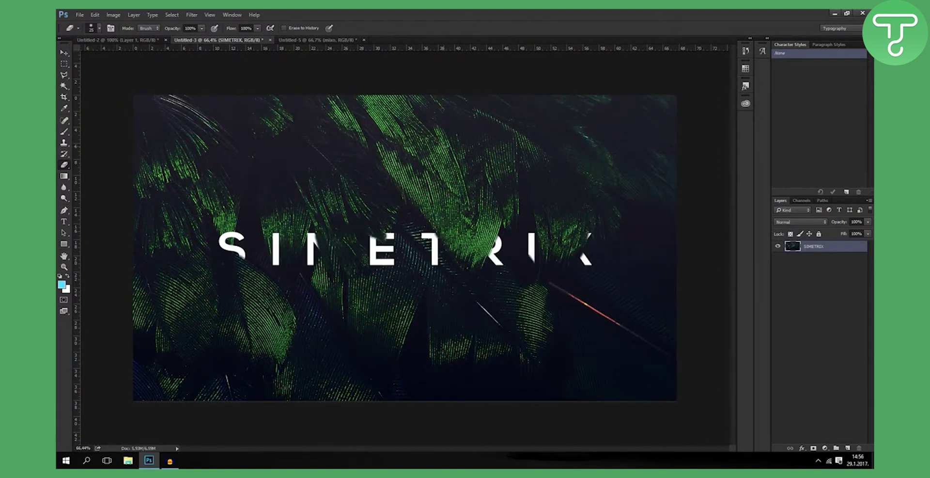